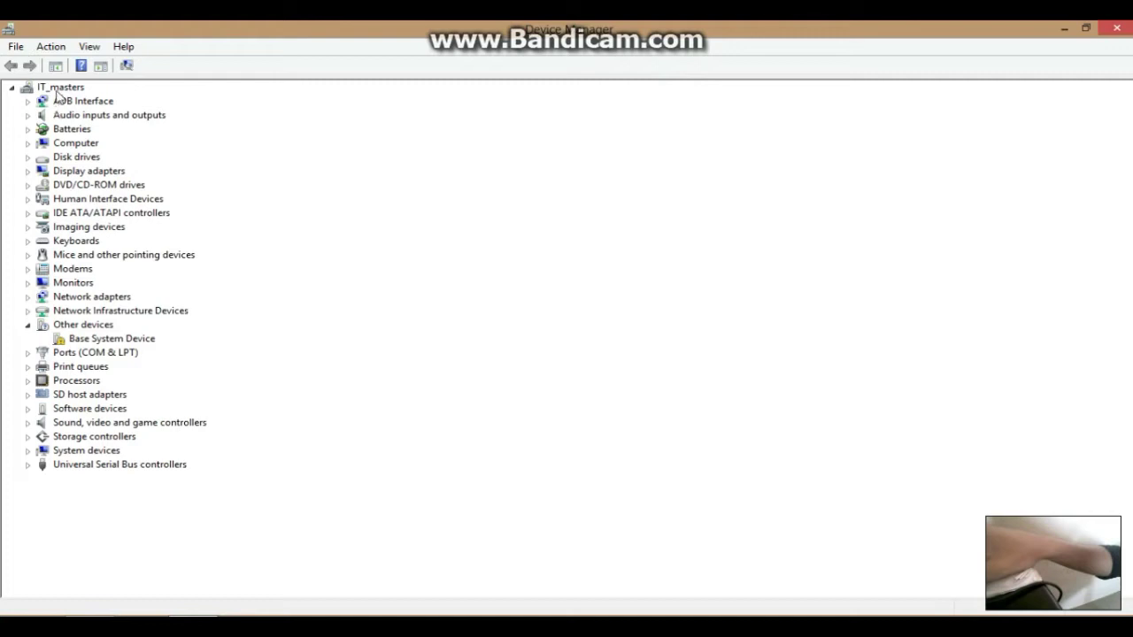
Start adding legacy hardware to the IT_masters computer, choosing manual installation from a list and Show All Devices
double_click(58, 89)
double_click(59, 89)
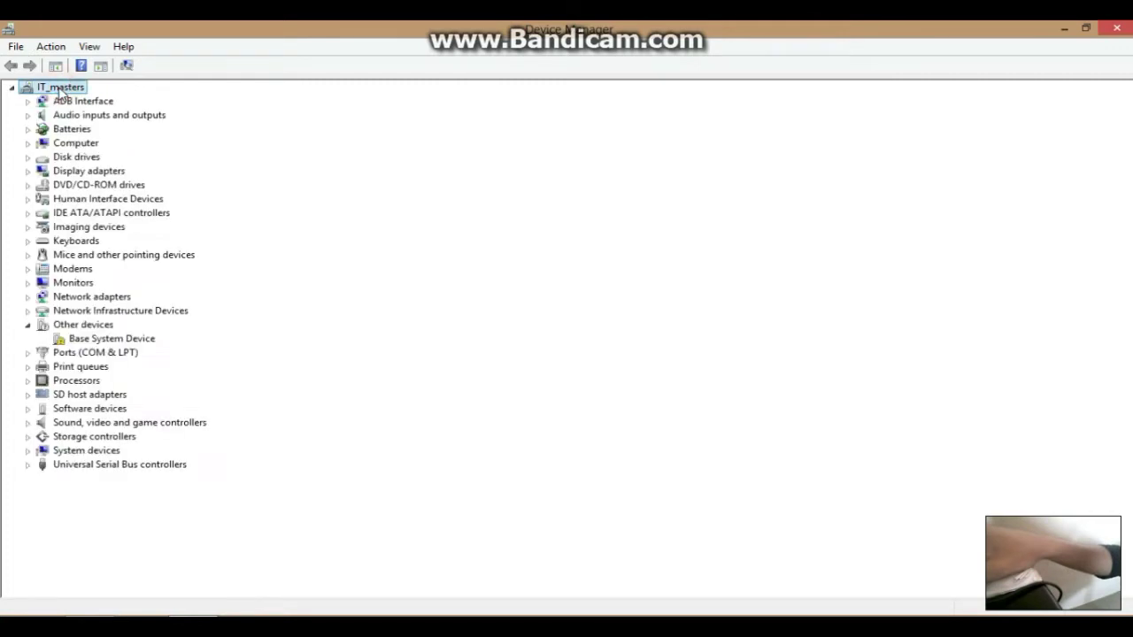
click(49, 46)
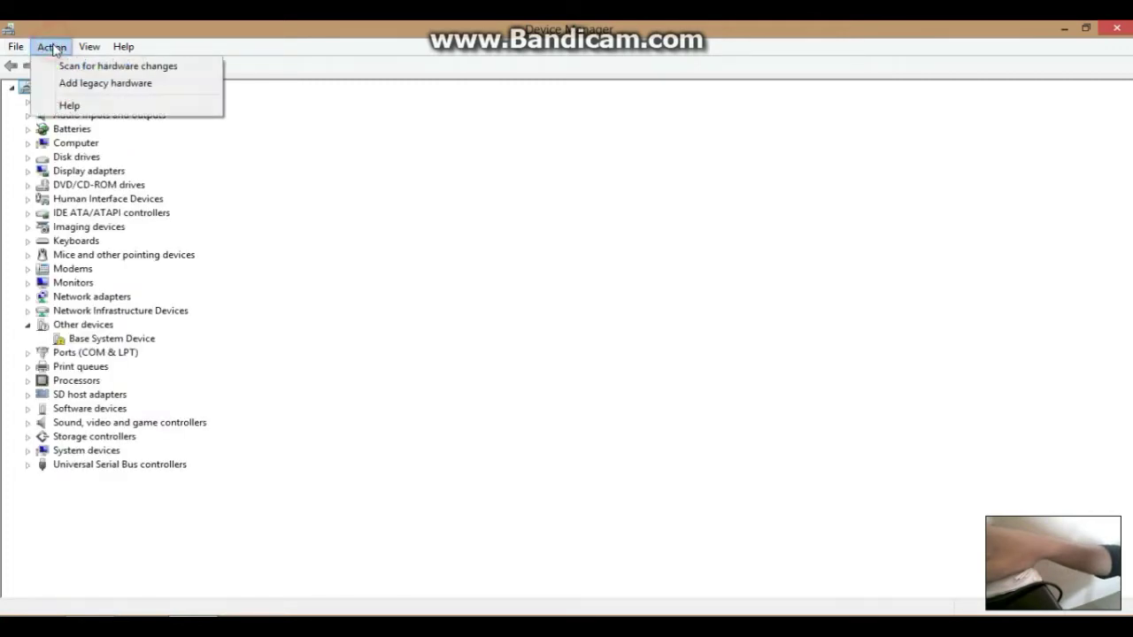
click(81, 82)
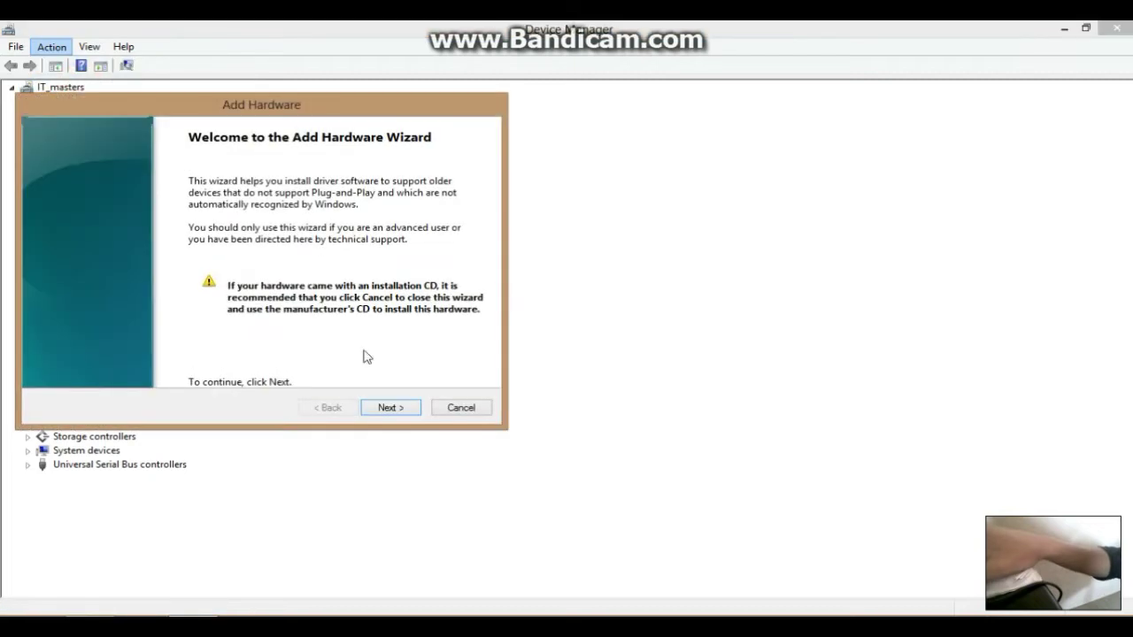
click(400, 407)
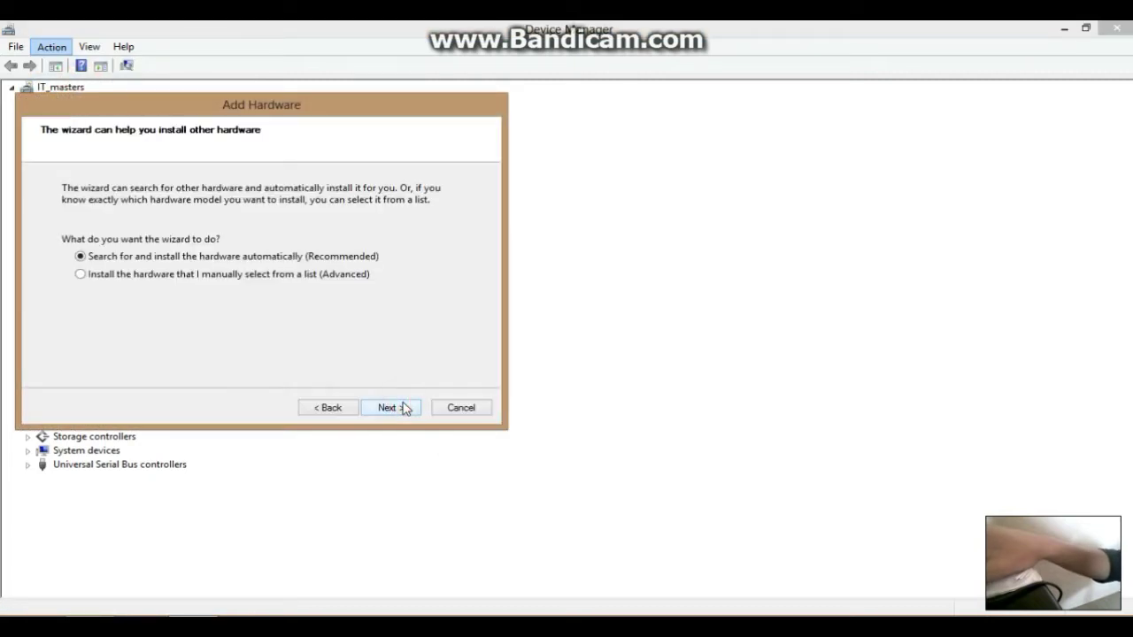
click(217, 277)
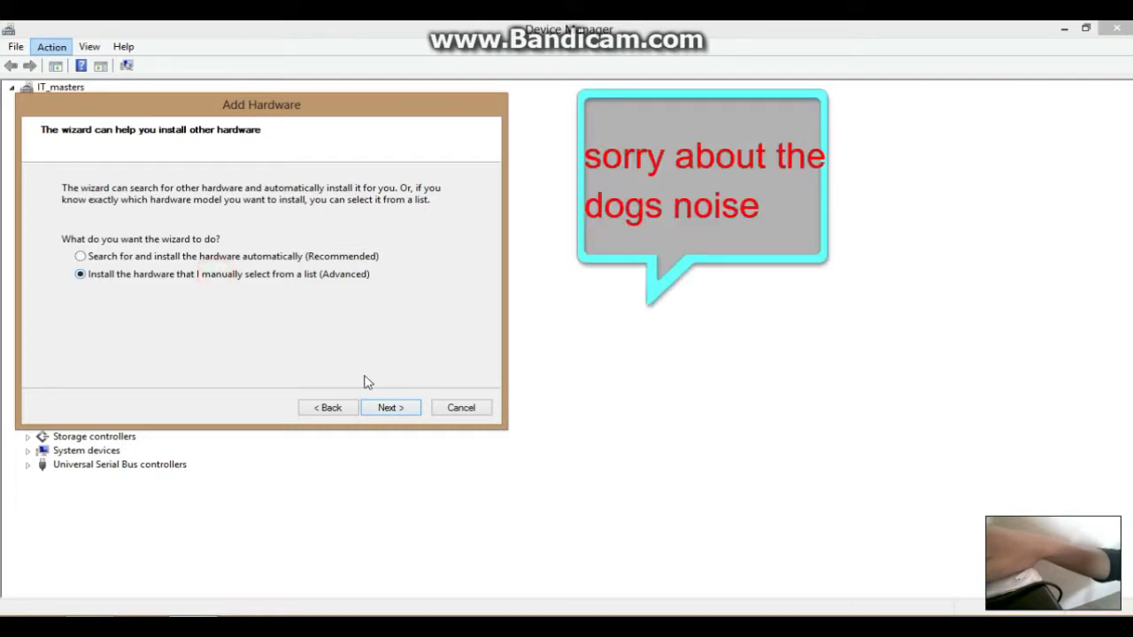
click(394, 409)
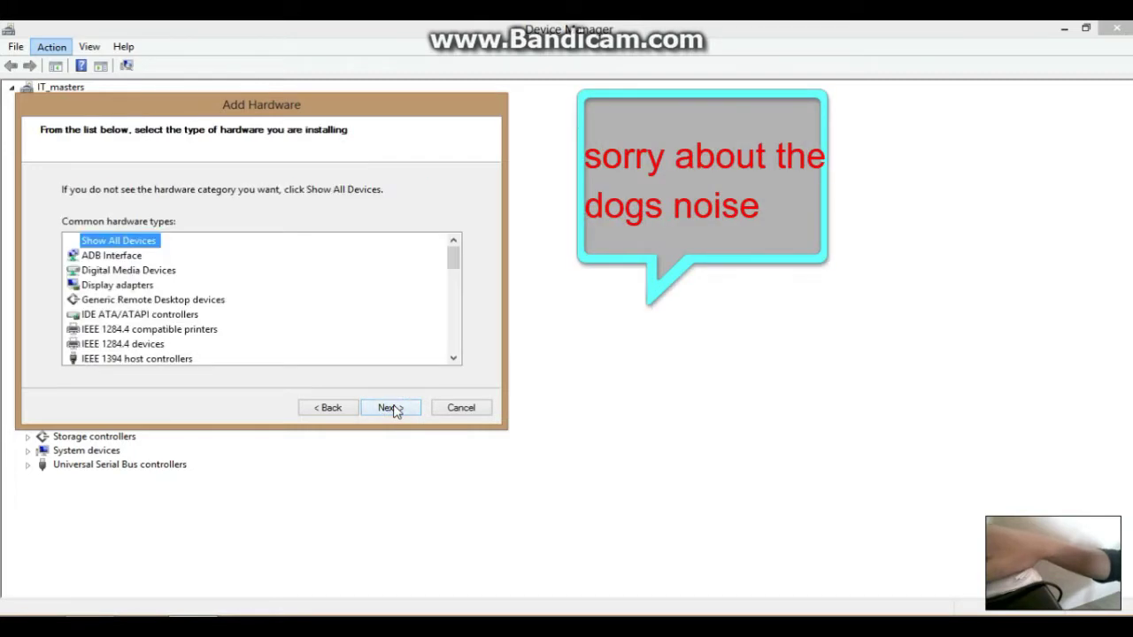
click(391, 408)
Load the driver from disk using Android_Gadget_CDC_driver in the Android CDC Driver folder under the user's Downloads on drive C
click(445, 354)
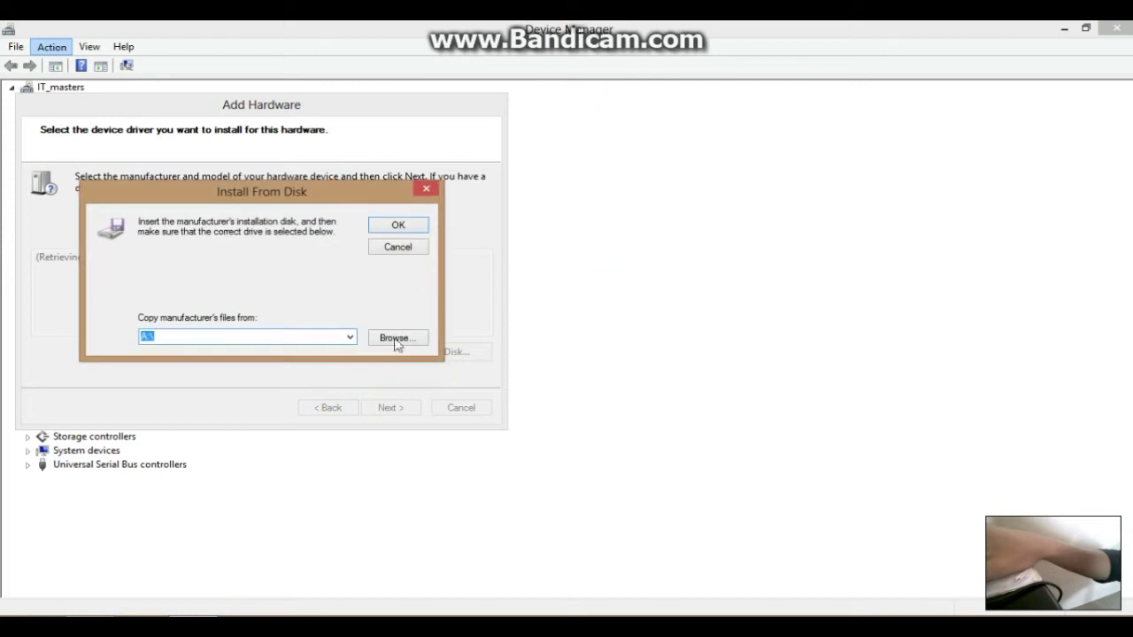
click(398, 337)
click(71, 319)
double_click(221, 207)
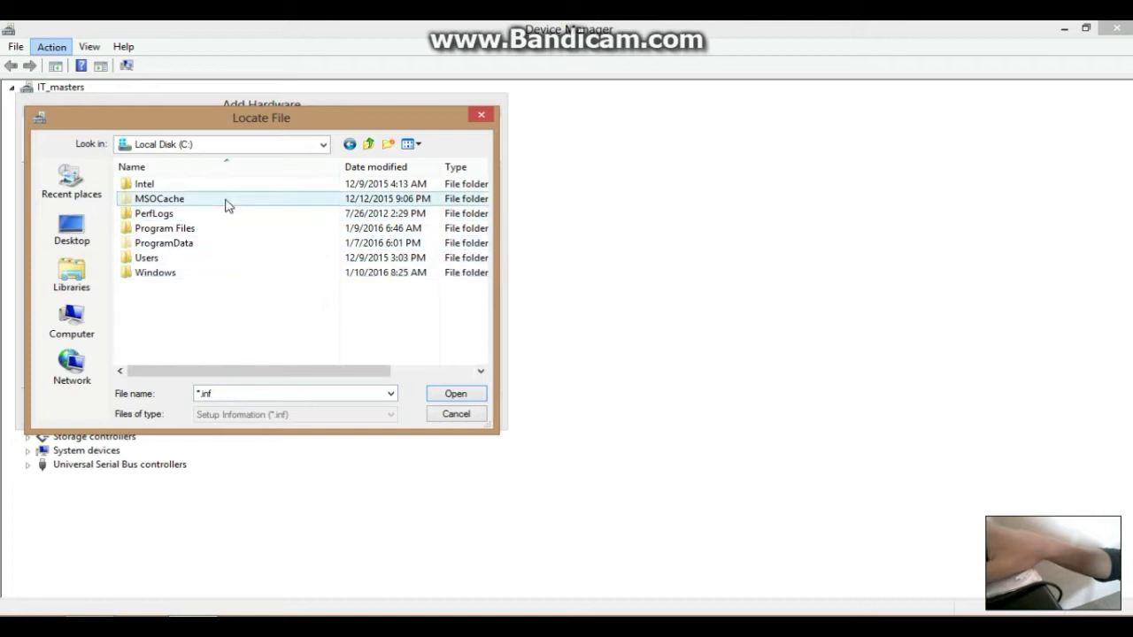
double_click(195, 257)
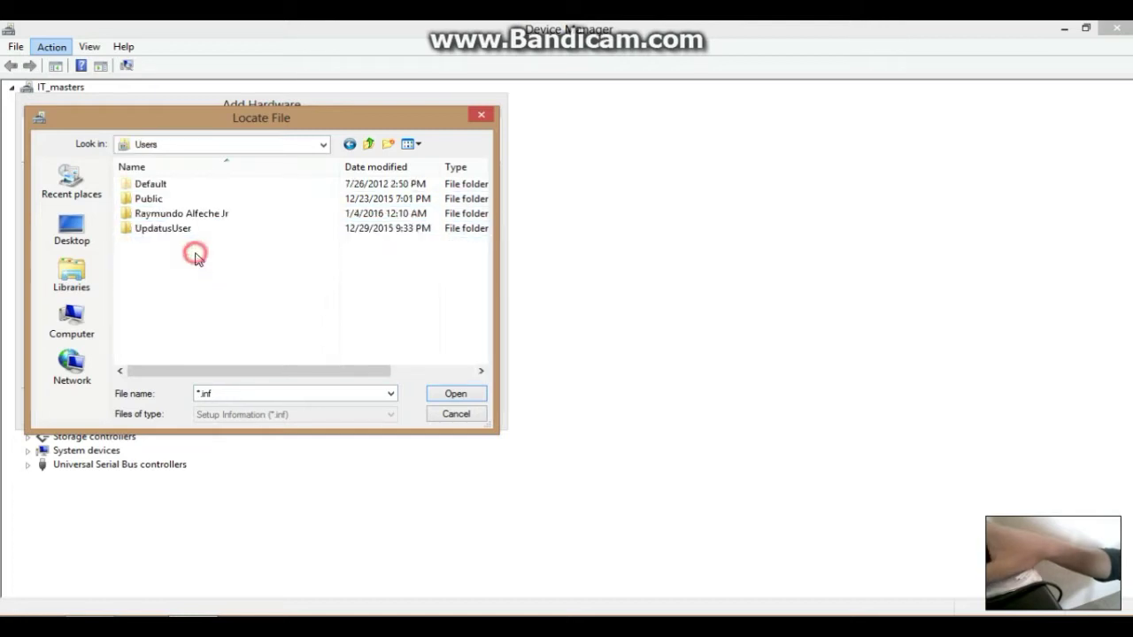
double_click(221, 215)
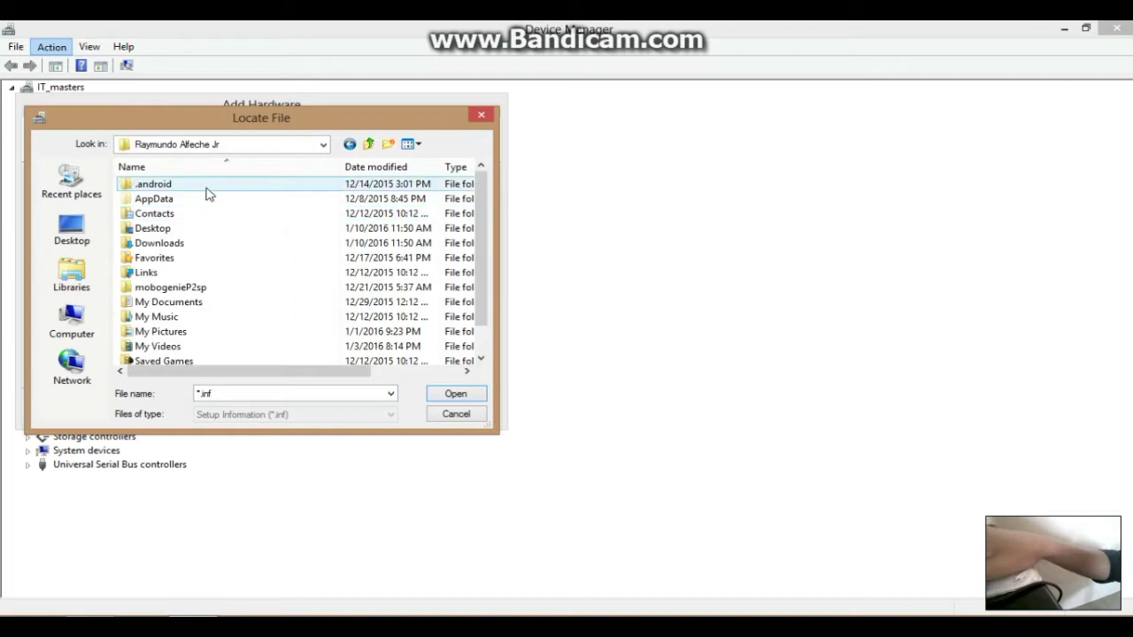
double_click(195, 242)
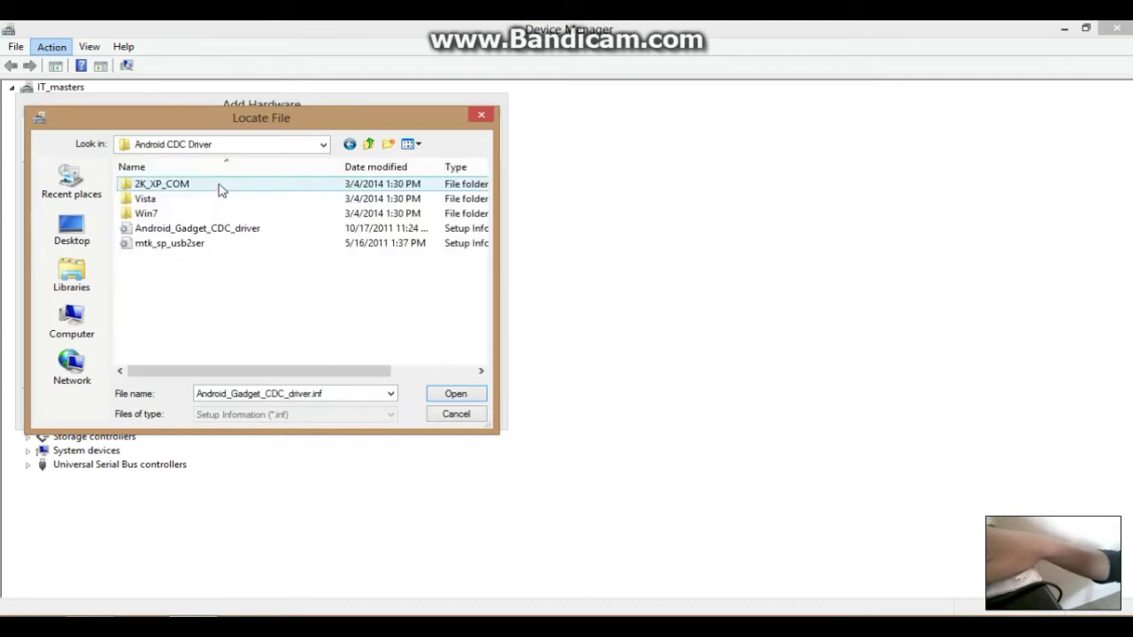
click(203, 229)
double_click(202, 230)
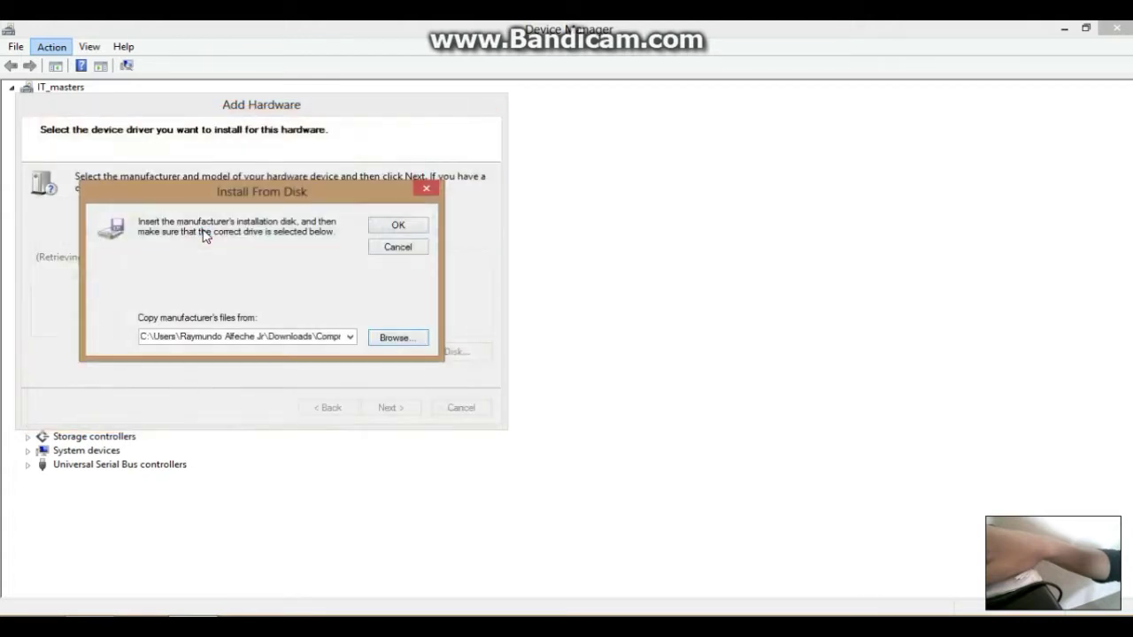
click(399, 227)
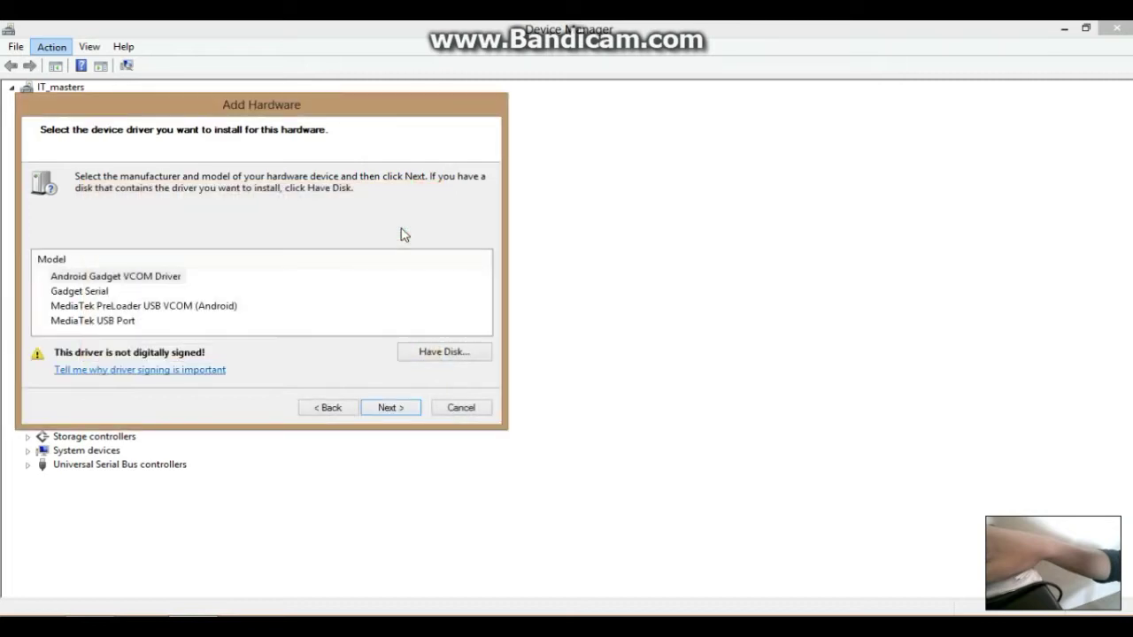
Install the Android Gadget VCOM Driver model and finish the Add Hardware wizard
click(404, 412)
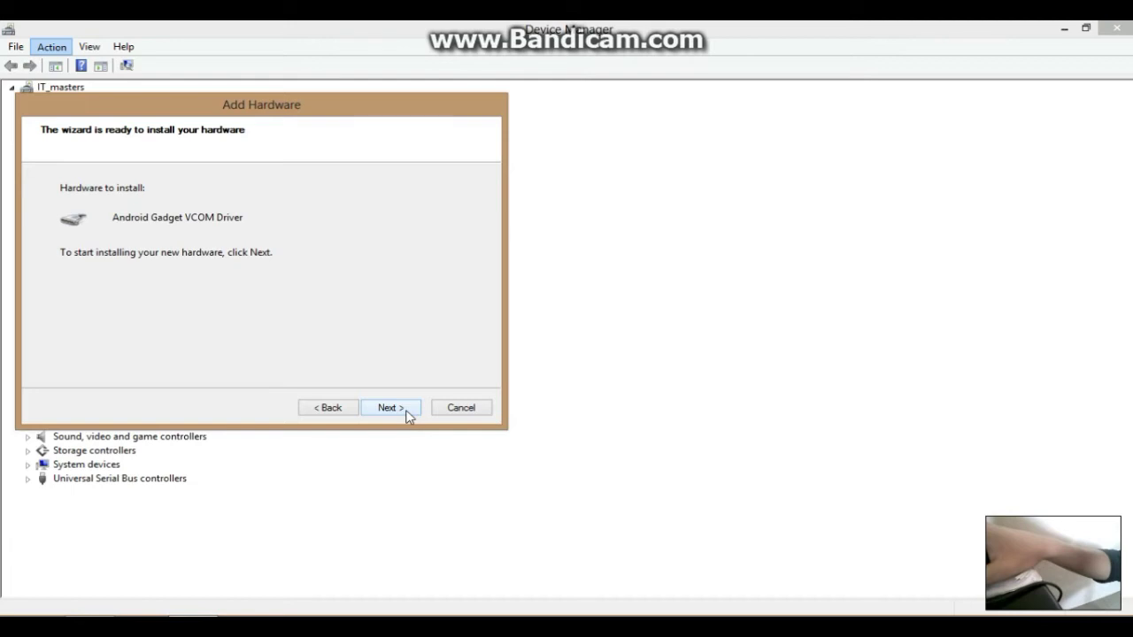
click(407, 414)
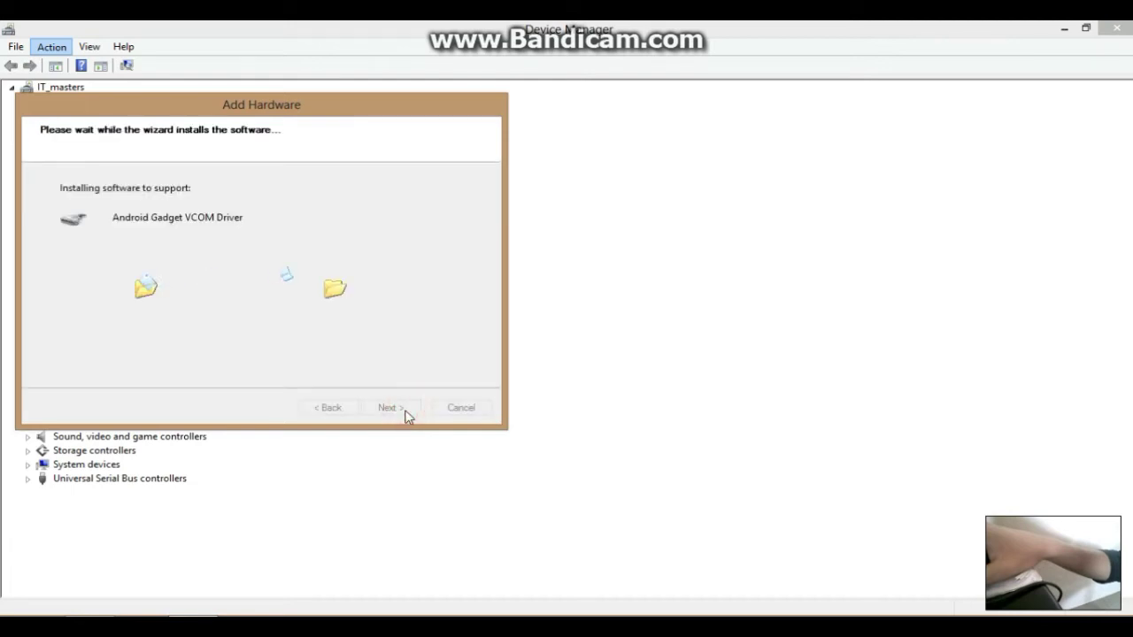
click(406, 413)
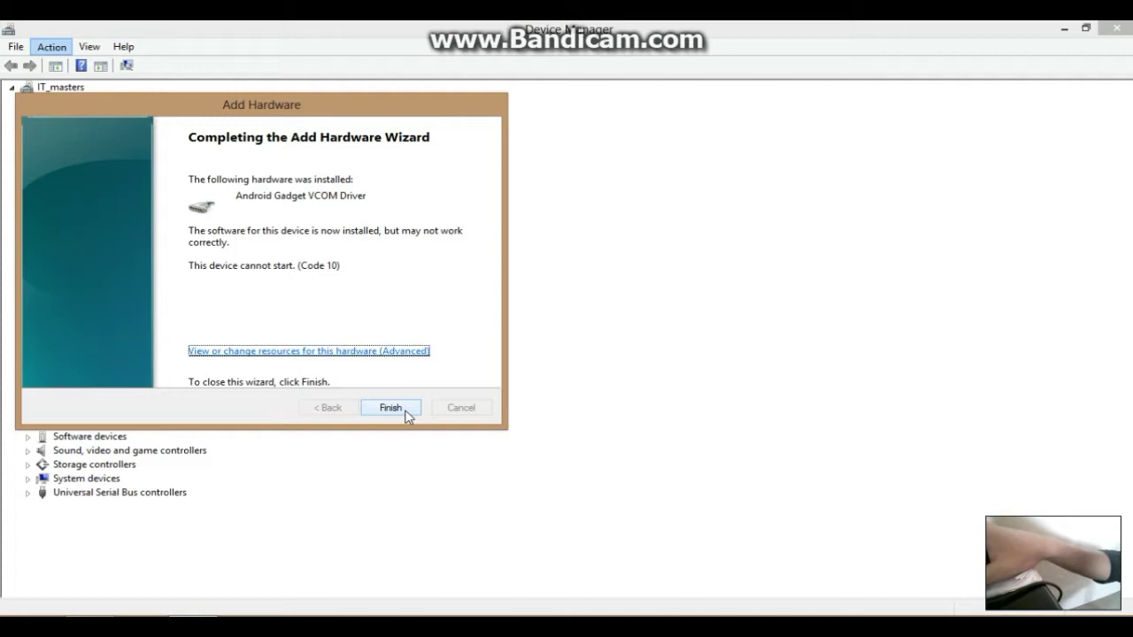
click(408, 414)
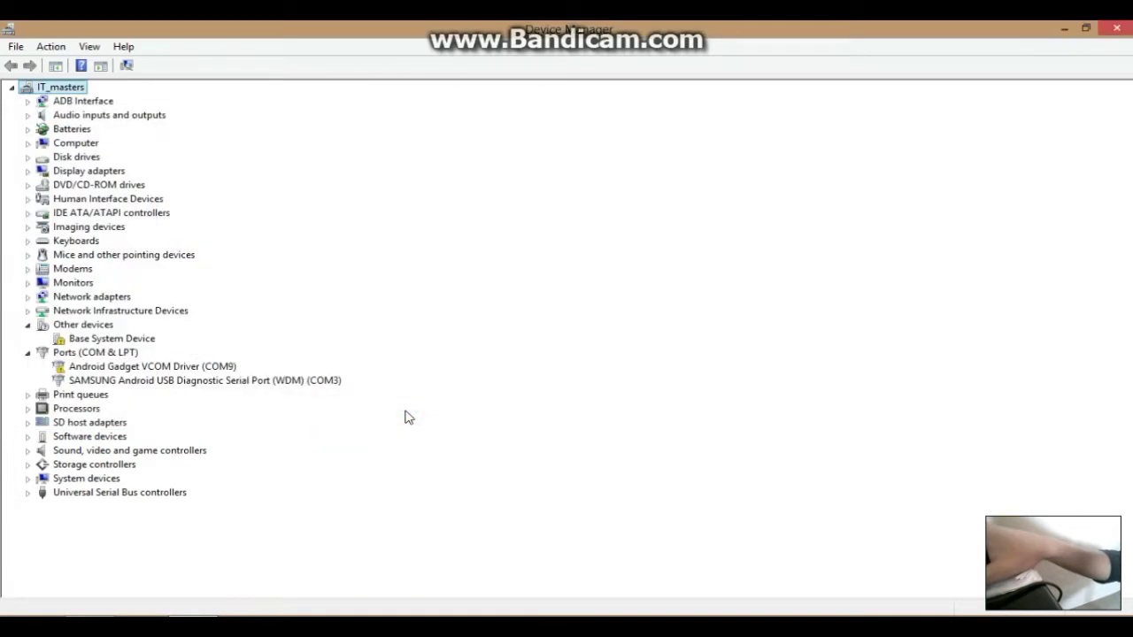
Start adding another legacy hardware device, choosing manual selection from a list with all devices shown
click(139, 366)
click(50, 46)
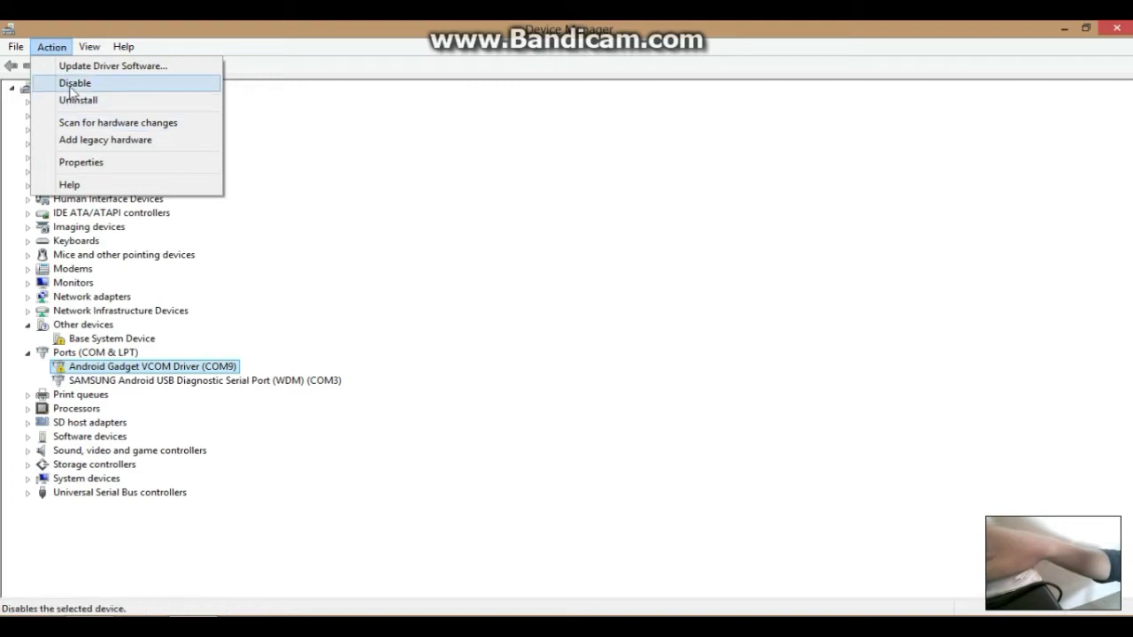
click(133, 140)
click(387, 407)
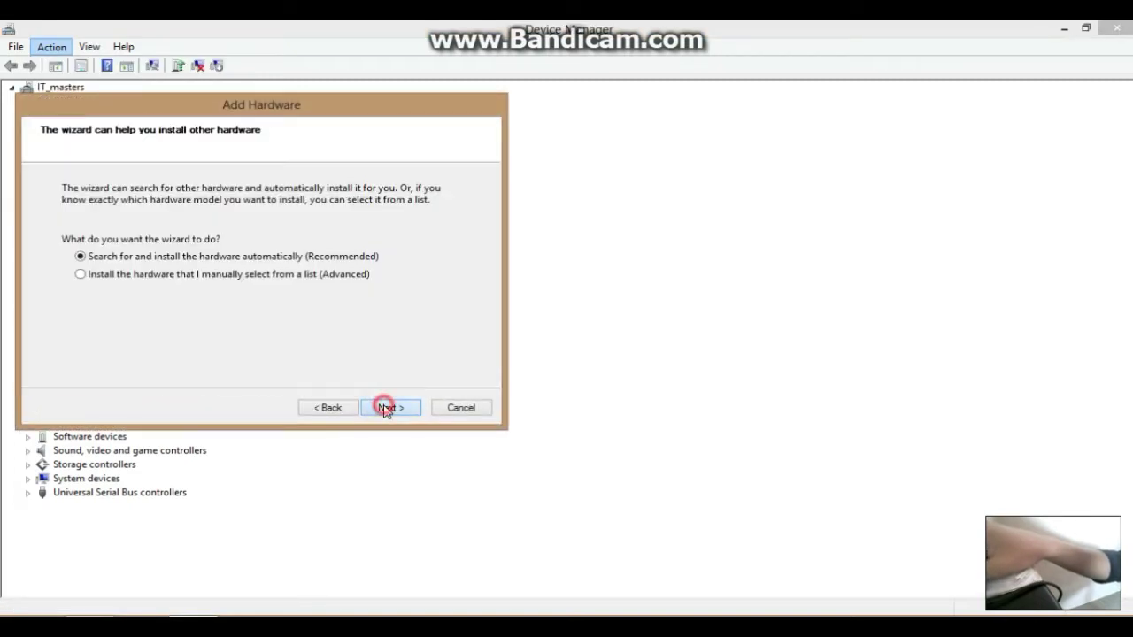
click(87, 275)
click(399, 409)
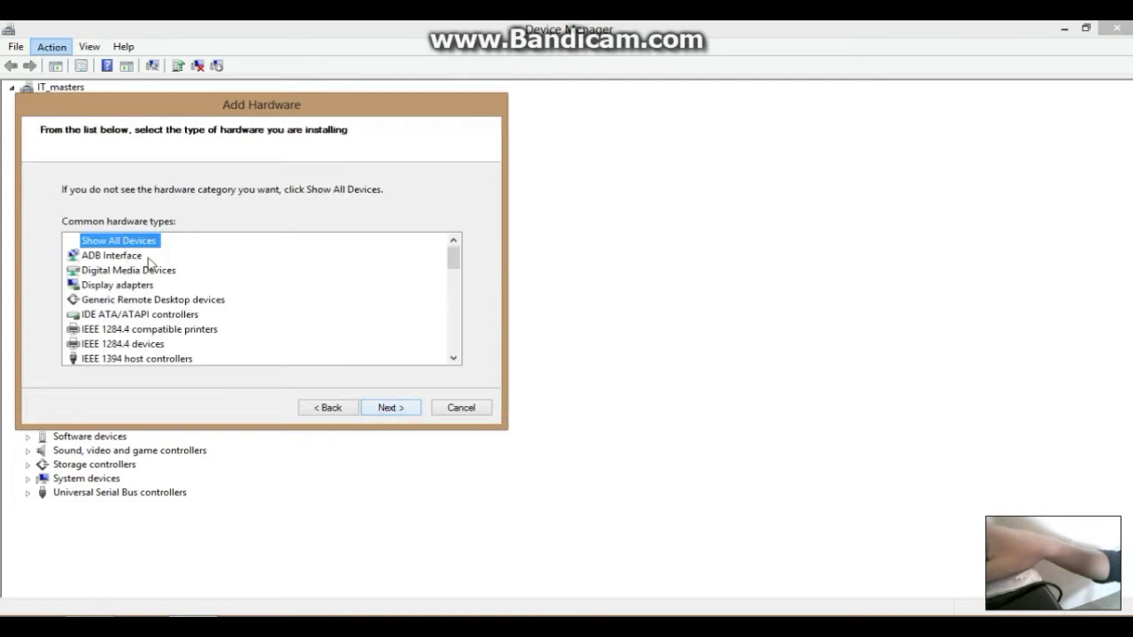
click(393, 409)
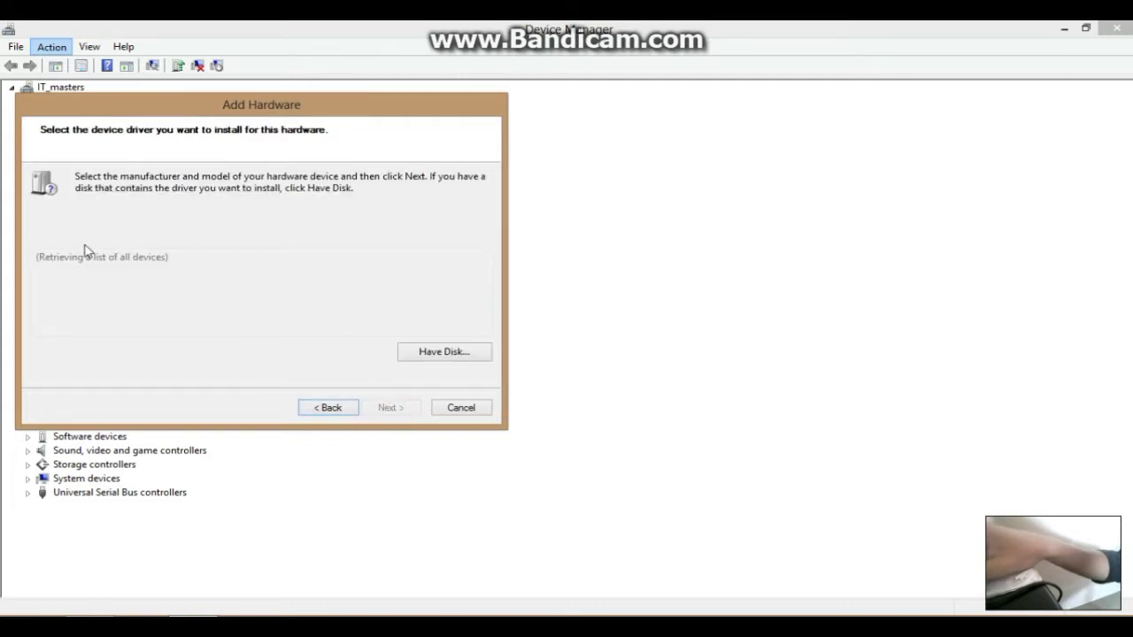
Load the driver from disk using the mtk_sp_usb2ser setup file in the Android CDC Driver folder
click(434, 354)
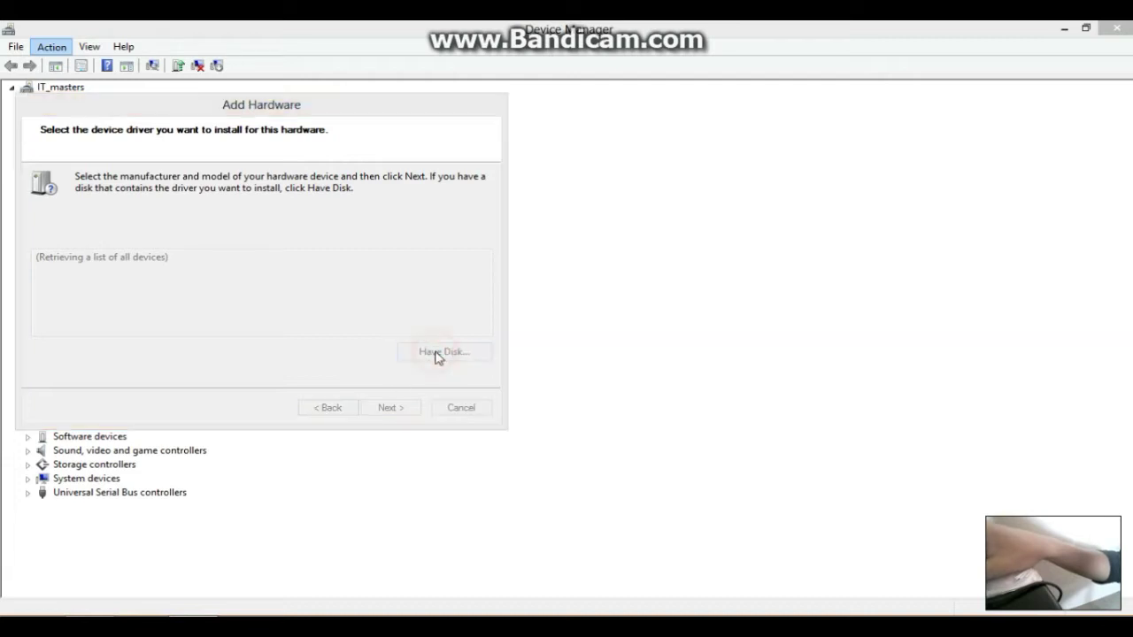
click(412, 337)
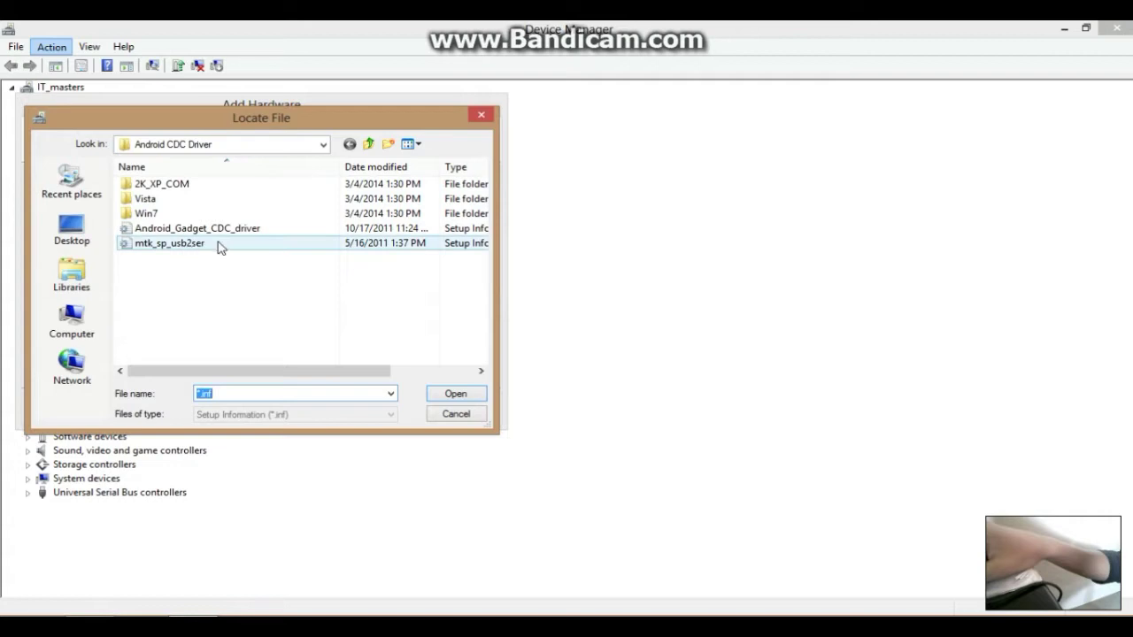
double_click(186, 243)
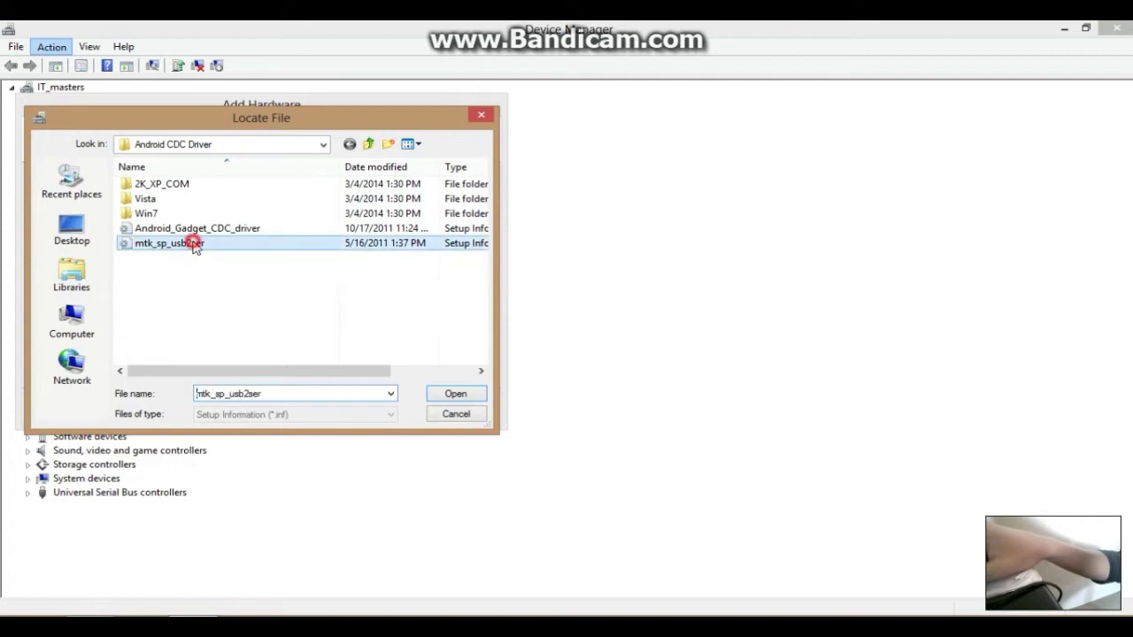
click(399, 227)
Install the preselected Android Gadget VCOM Driver from the mtk_sp_usb2ser file and finish the wizard
click(399, 408)
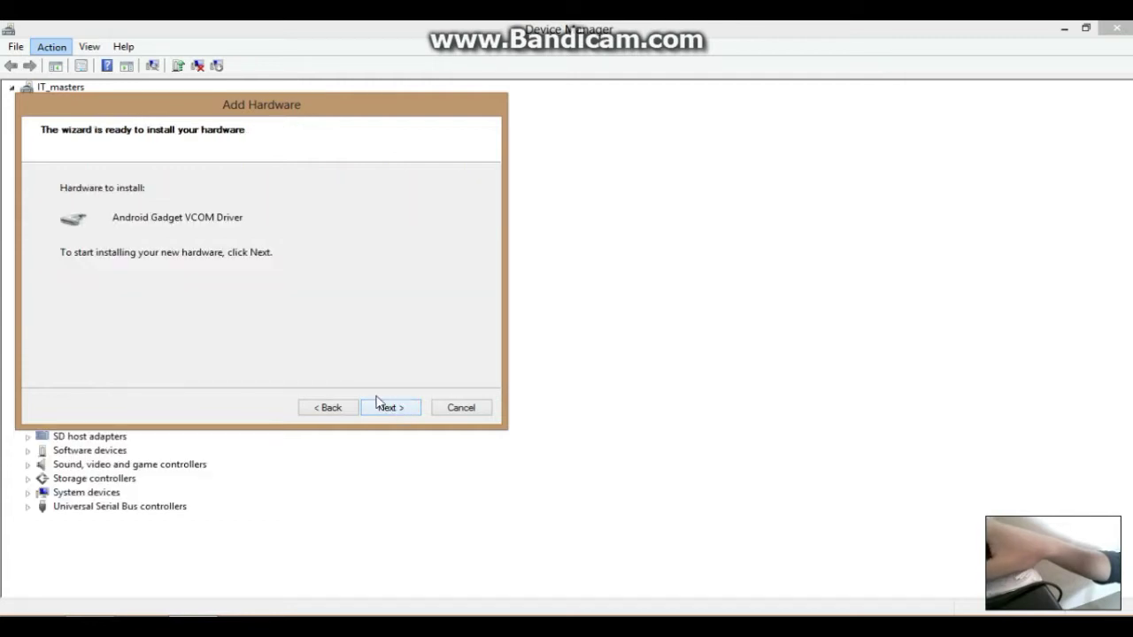
click(383, 407)
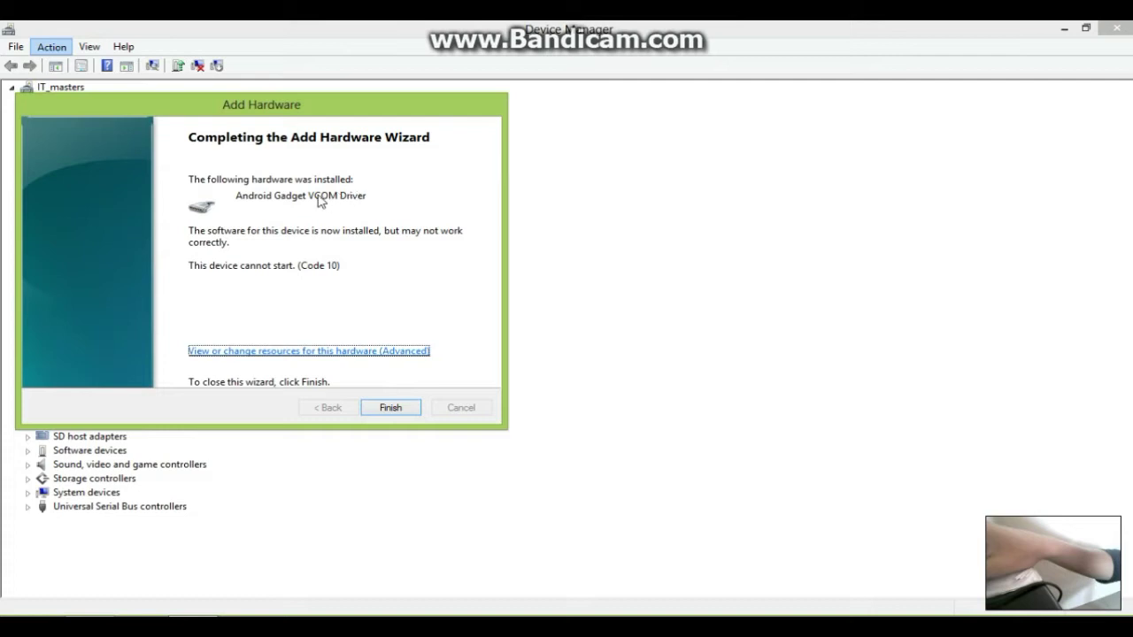
click(391, 407)
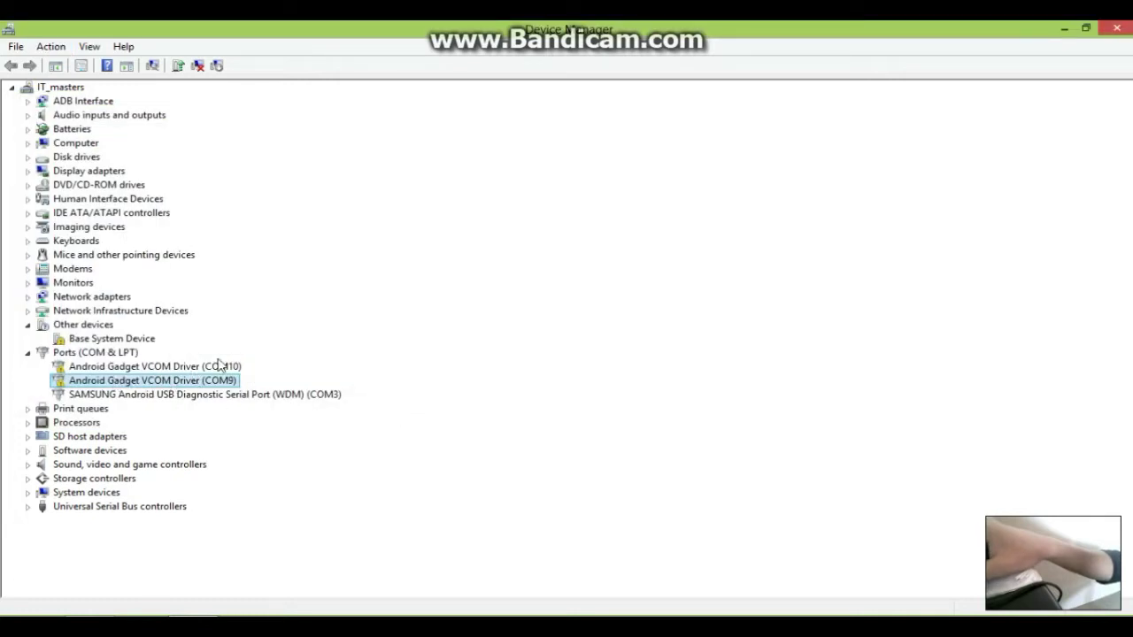
Start adding a third legacy hardware device with the manual list option and Show All Devices
click(50, 48)
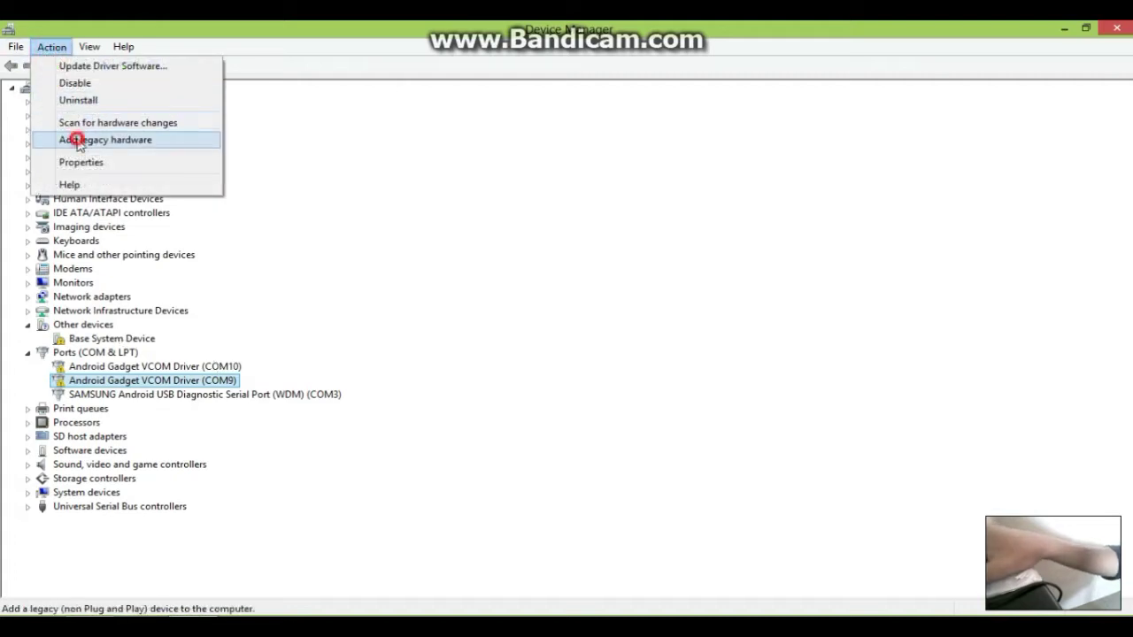
click(72, 140)
click(398, 407)
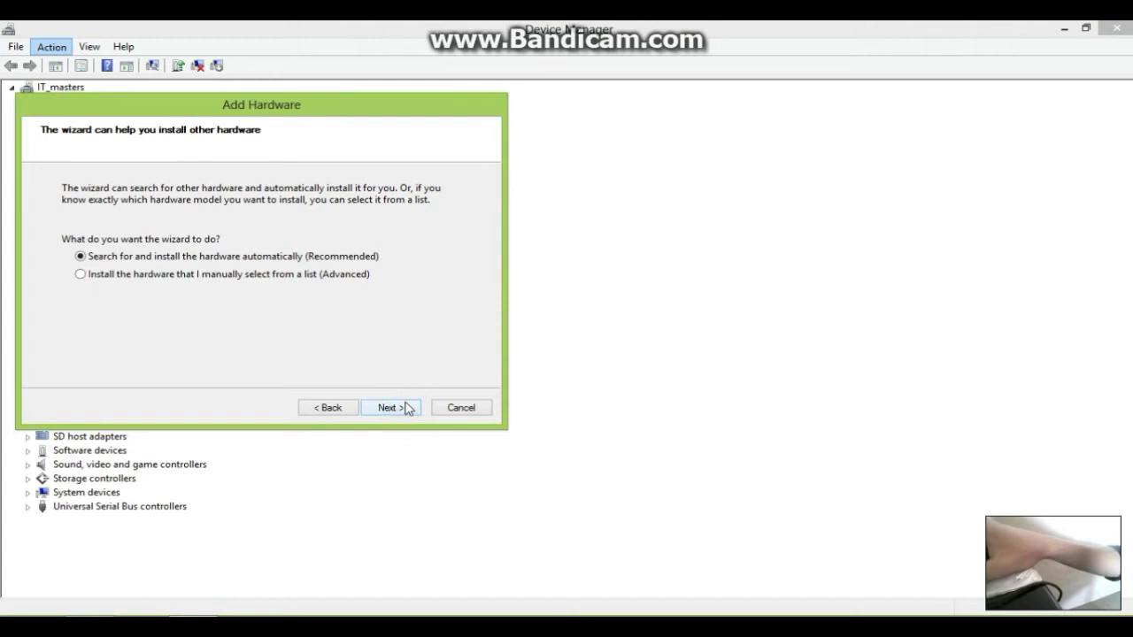
click(305, 275)
click(387, 407)
click(387, 408)
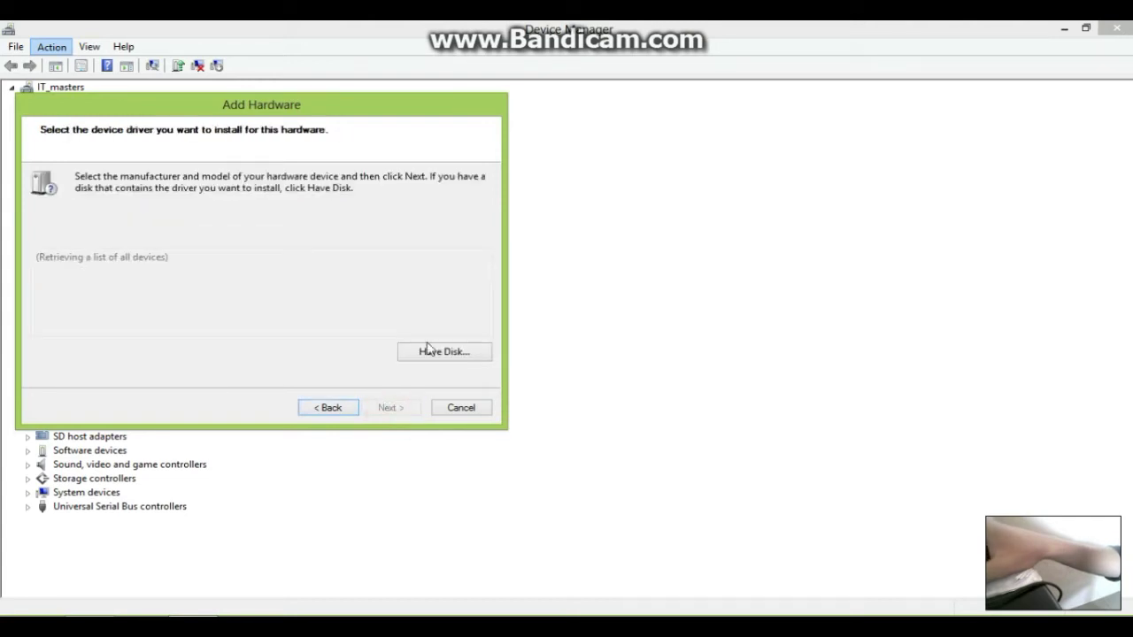
Load the driver from disk using the usb2ser_Win7 setup file in the Win7 subfolder of Android CDC Driver
click(431, 352)
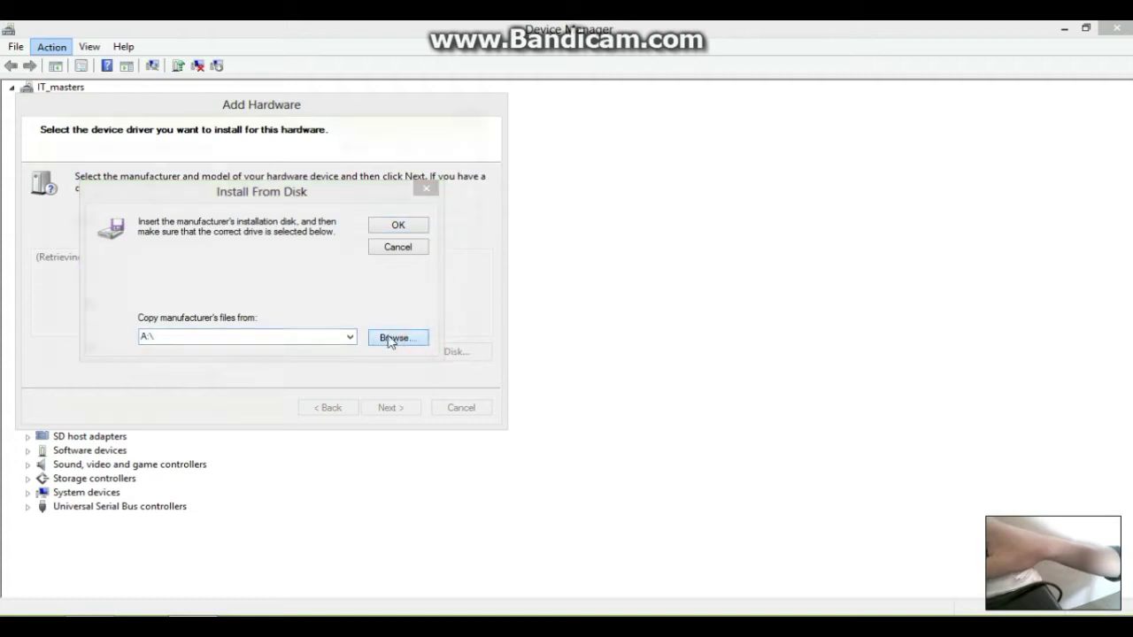
click(391, 338)
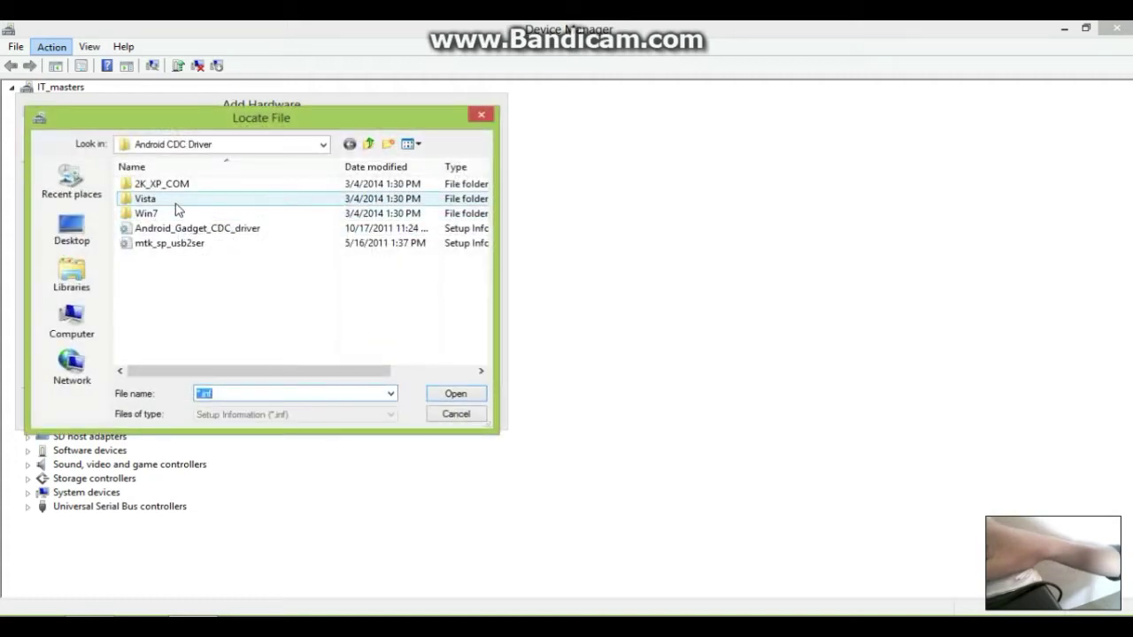
double_click(159, 214)
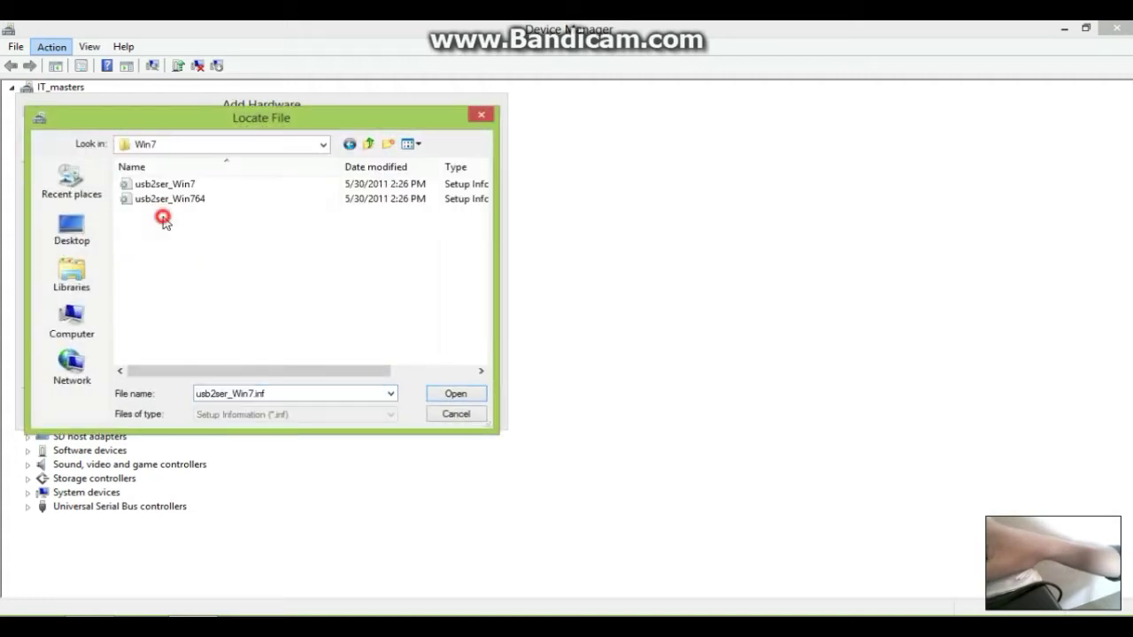
double_click(198, 185)
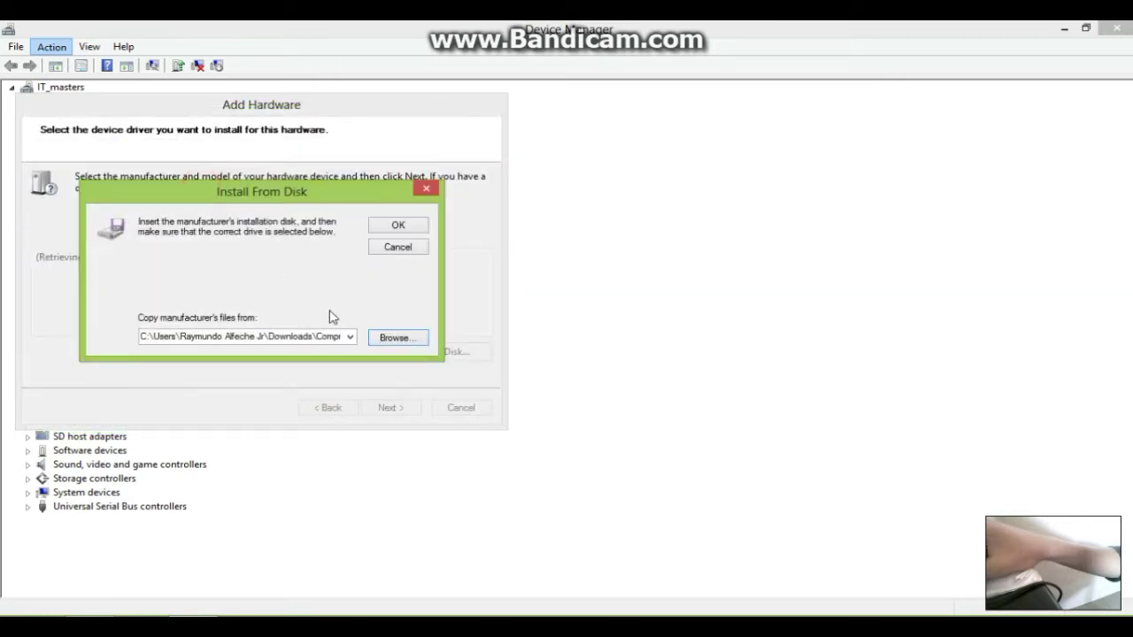
click(390, 228)
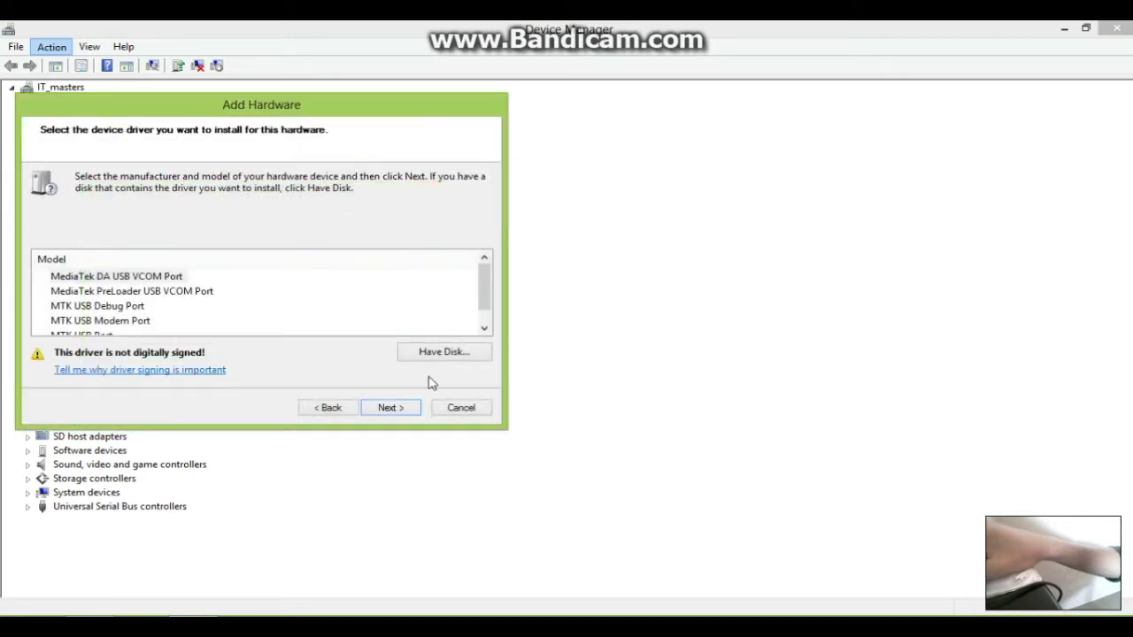
Install the preselected MediaTek DA USB VCOM Port driver, finish the wizard, and select the new port in the device list
click(398, 411)
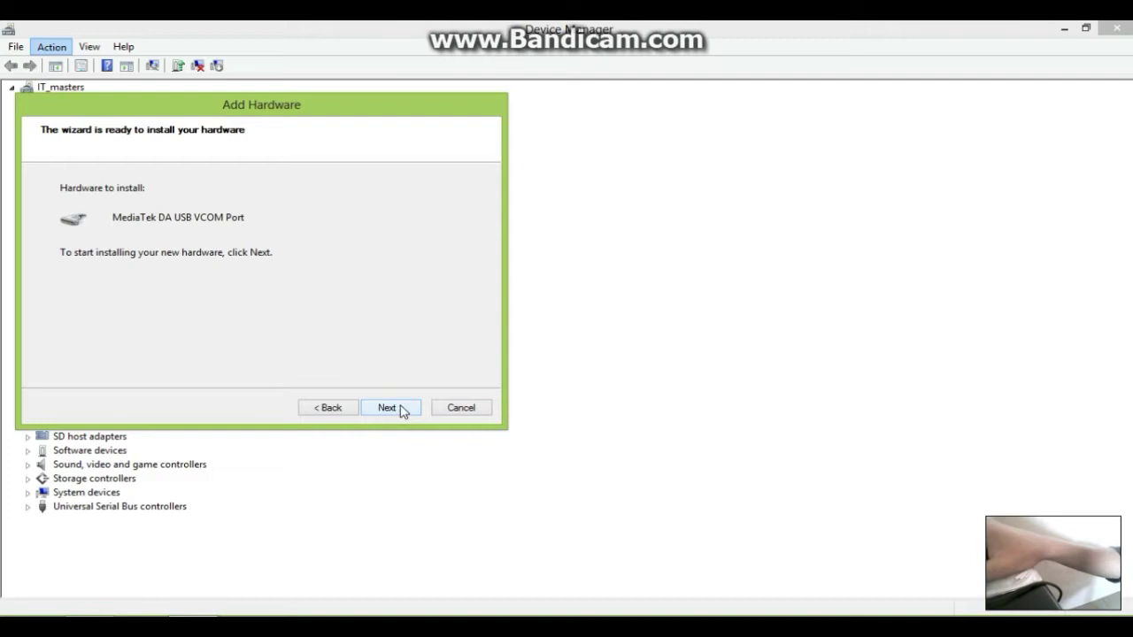
click(401, 408)
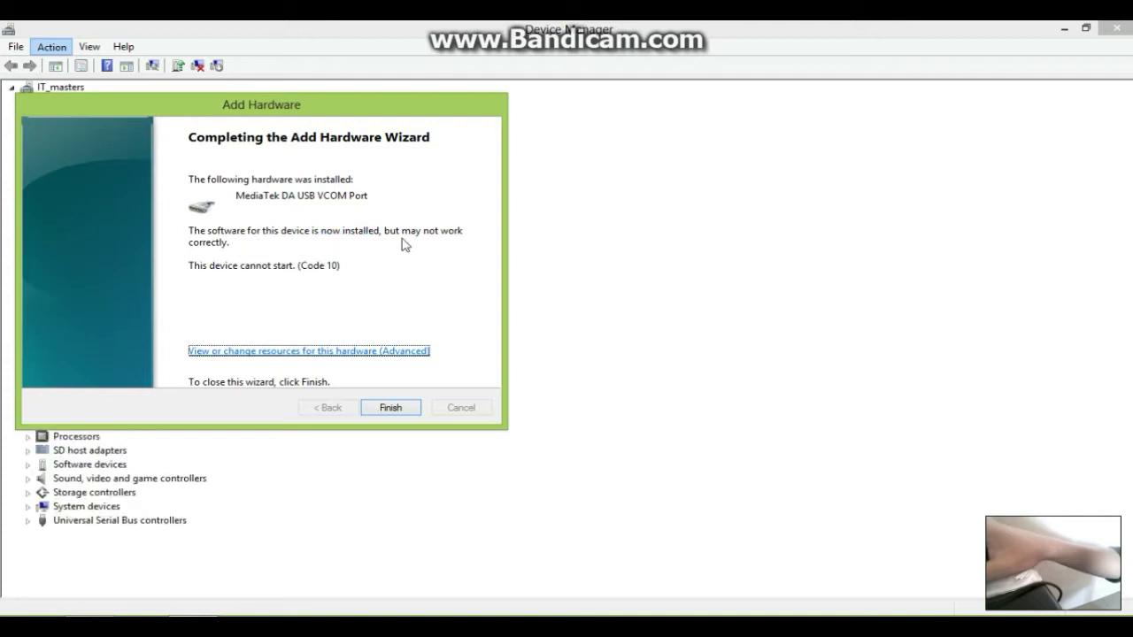
click(399, 408)
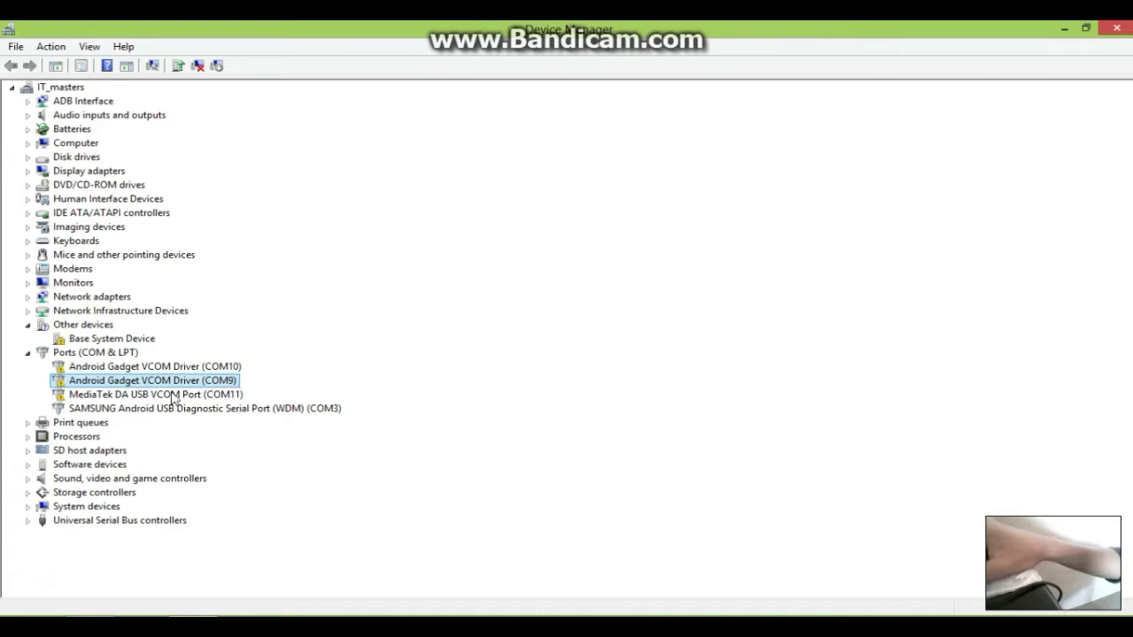
click(149, 398)
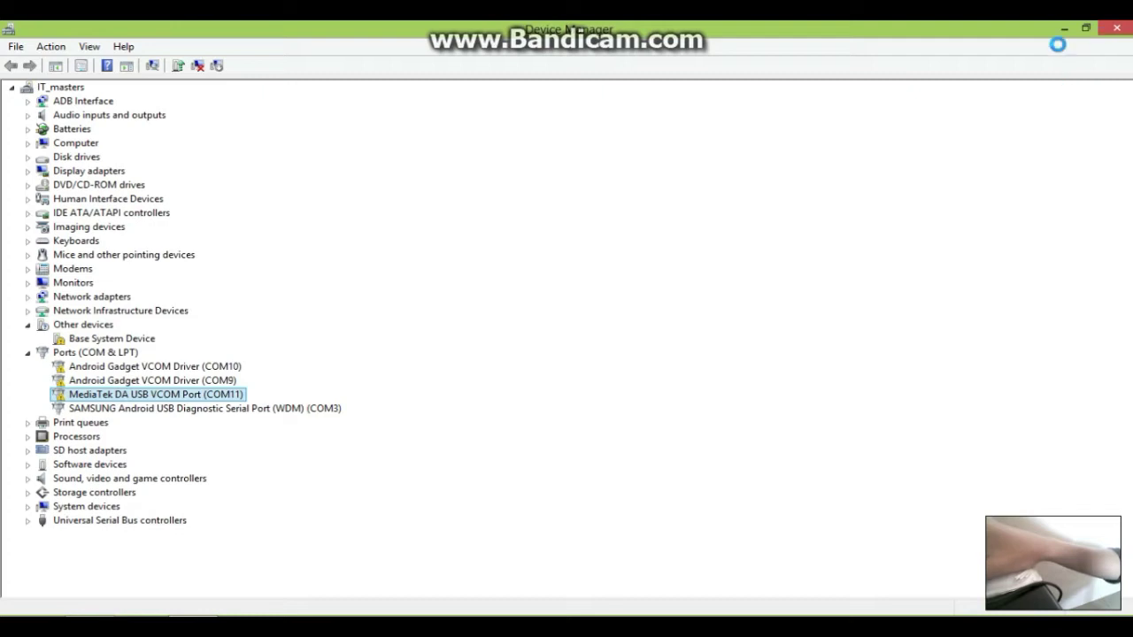
Switch to File Explorer and open the Compressed folder inside Downloads
mouse_move(204, 611)
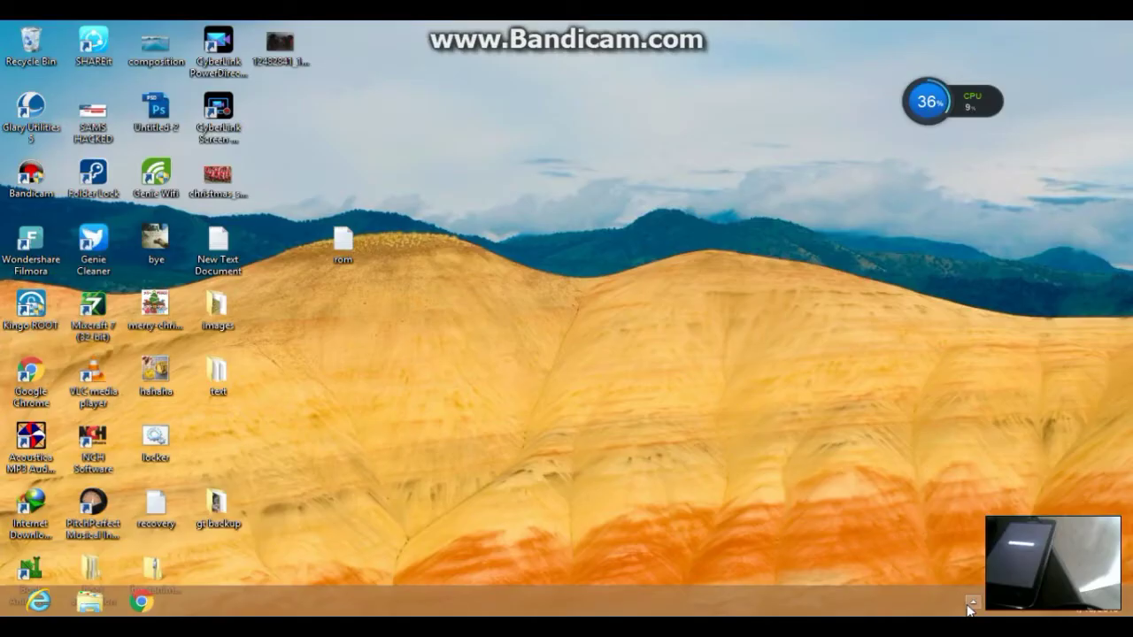
click(971, 603)
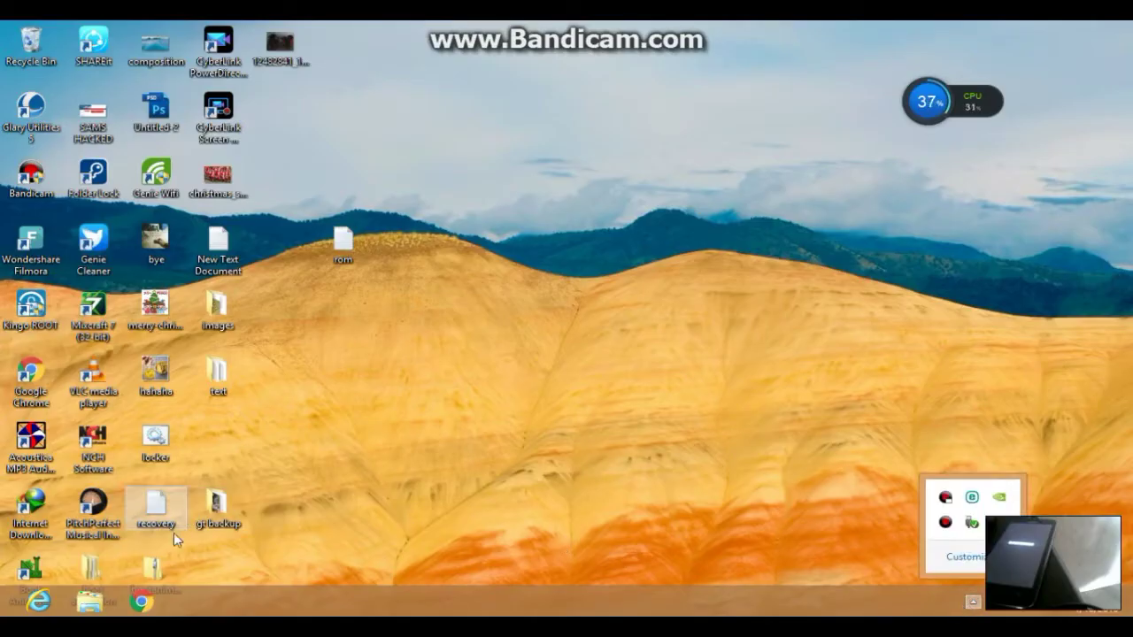
click(91, 604)
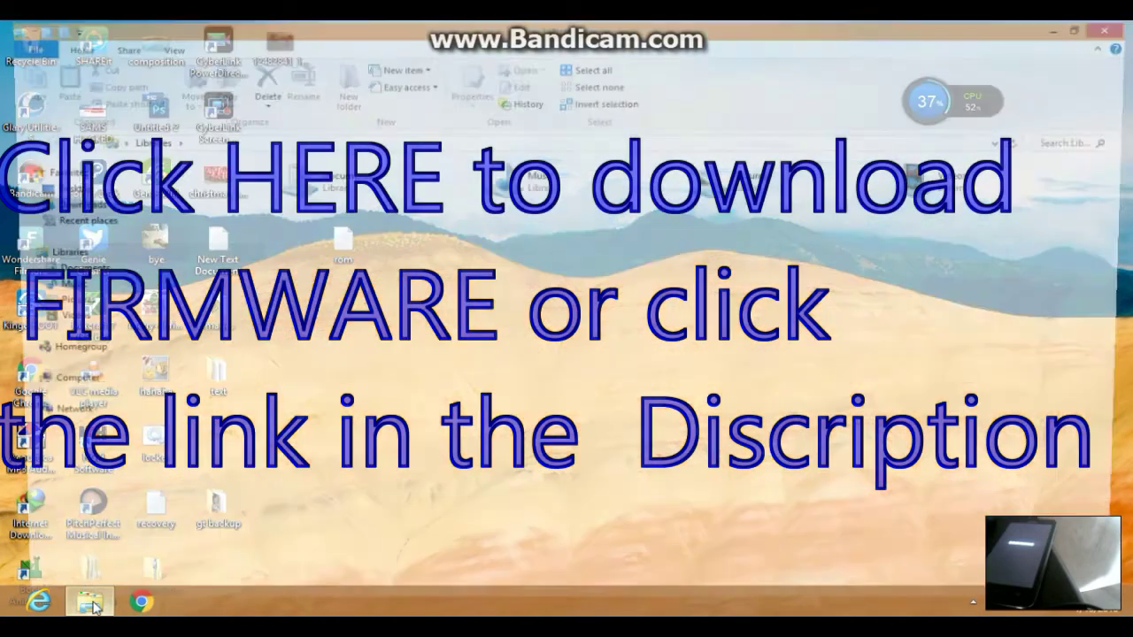
right_click(91, 603)
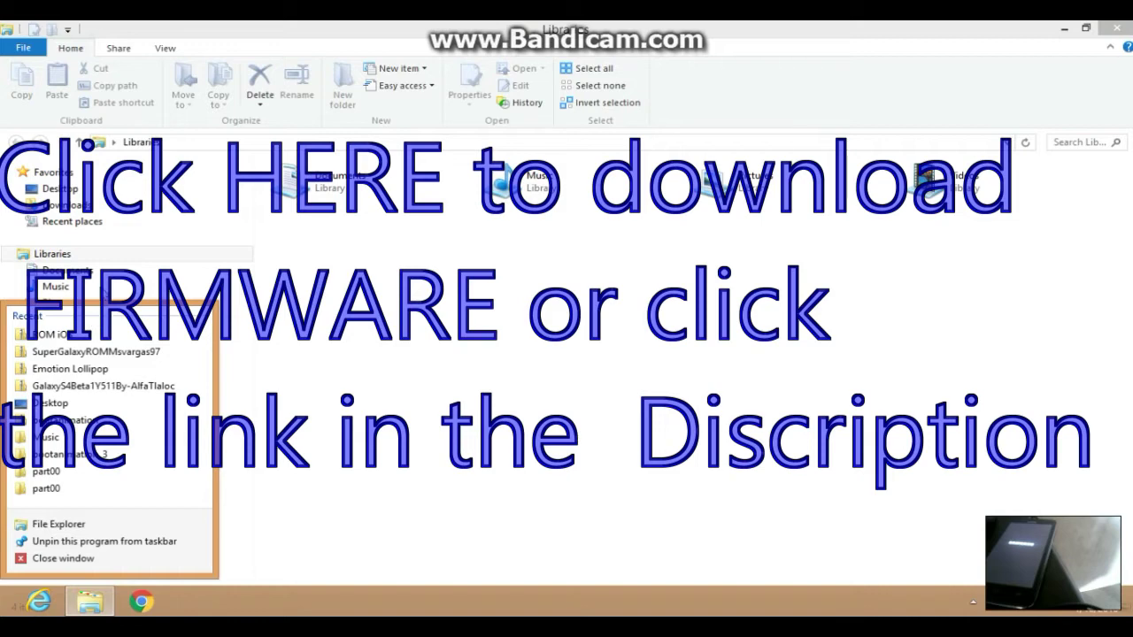
click(98, 209)
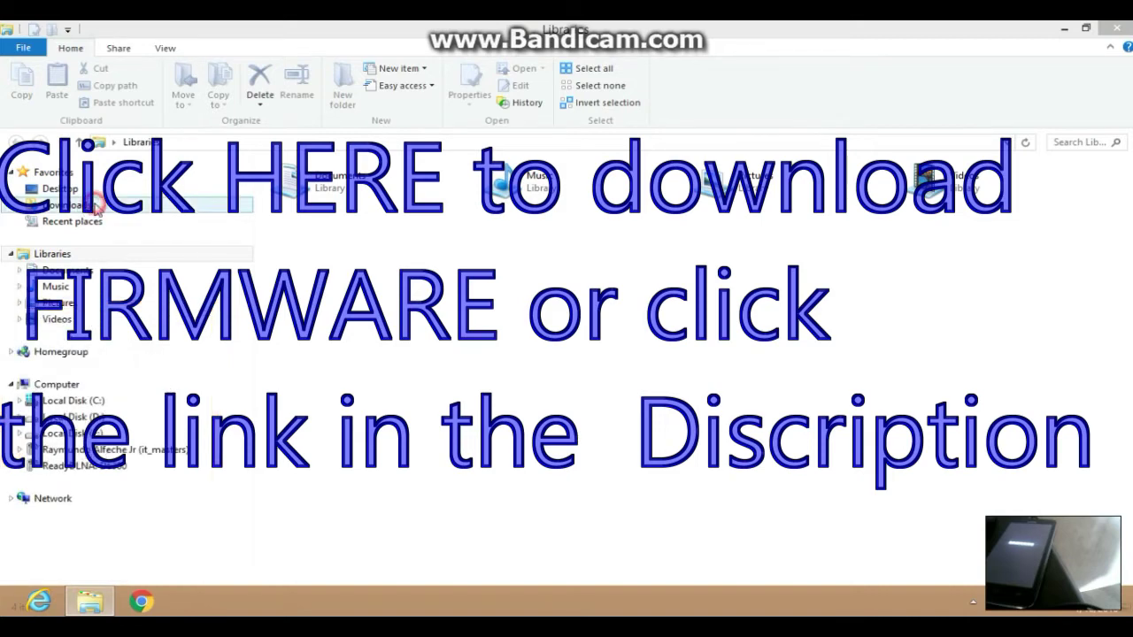
click(332, 258)
double_click(352, 272)
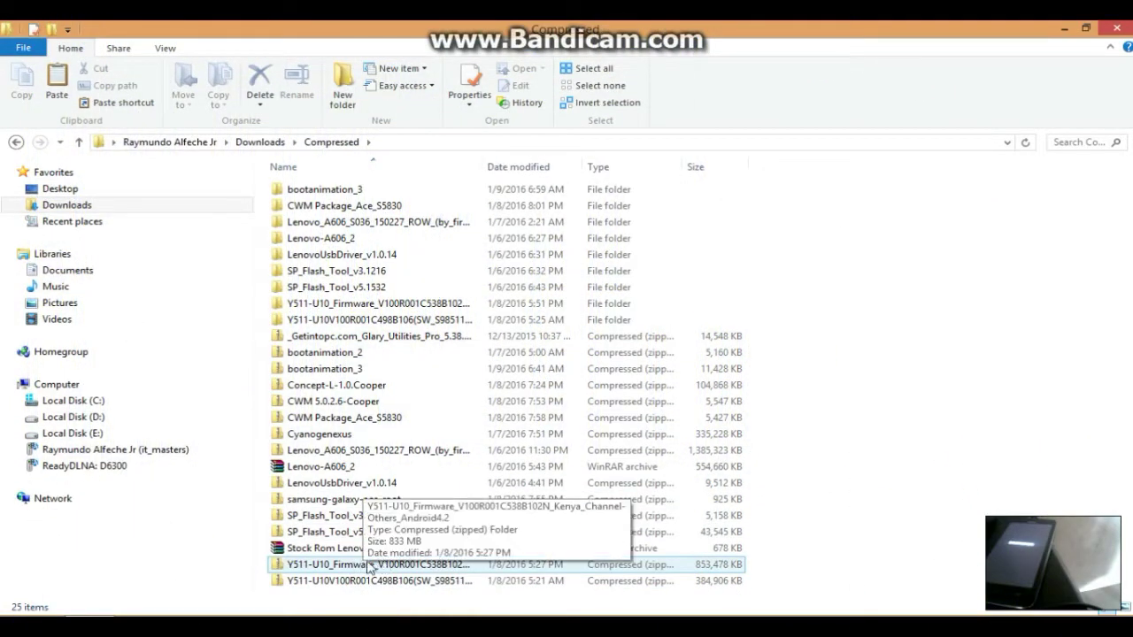
Extract the Y511-U10_Firmware_V100R001C538B102N_Kenya_Channel-Others_Android4.2 archive to the Desktop with WinRAR
click(370, 567)
right_click(370, 567)
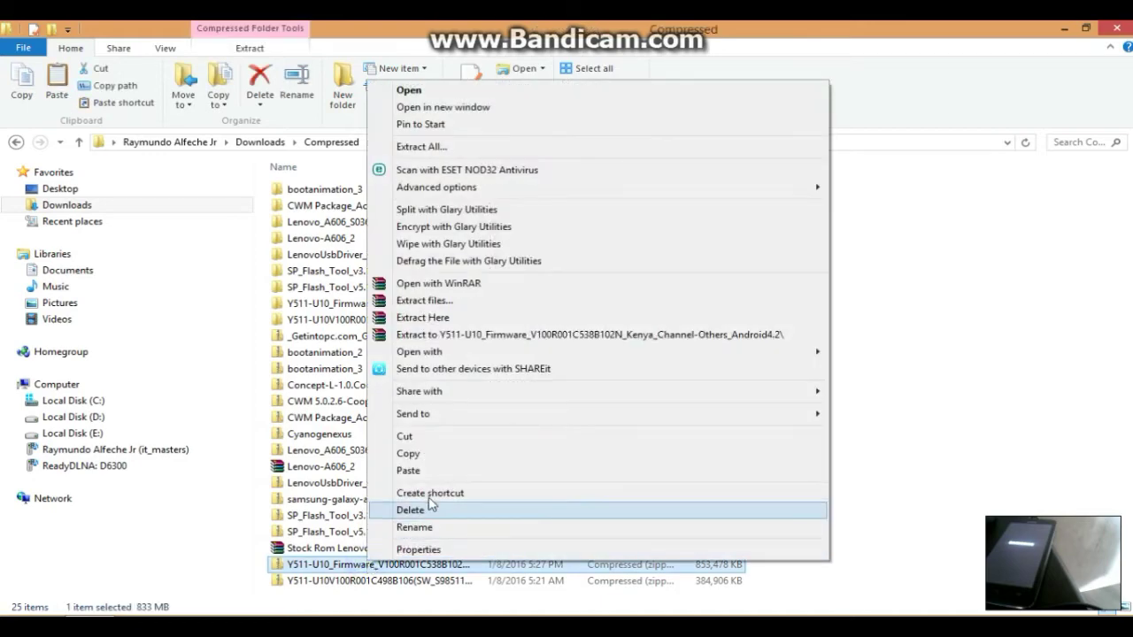
click(485, 313)
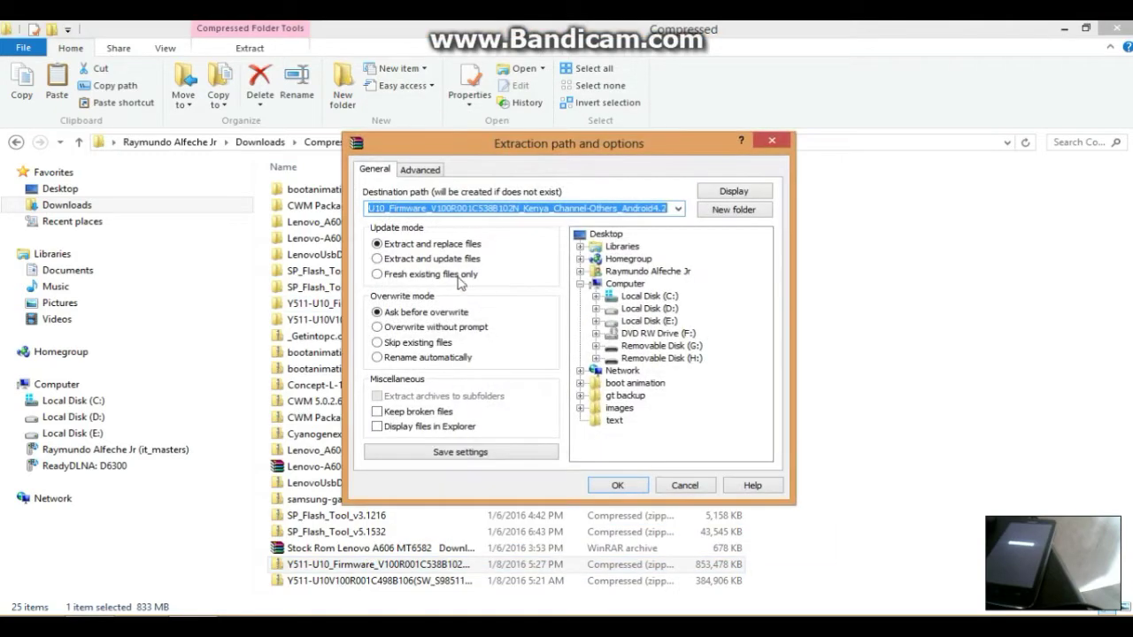
double_click(607, 234)
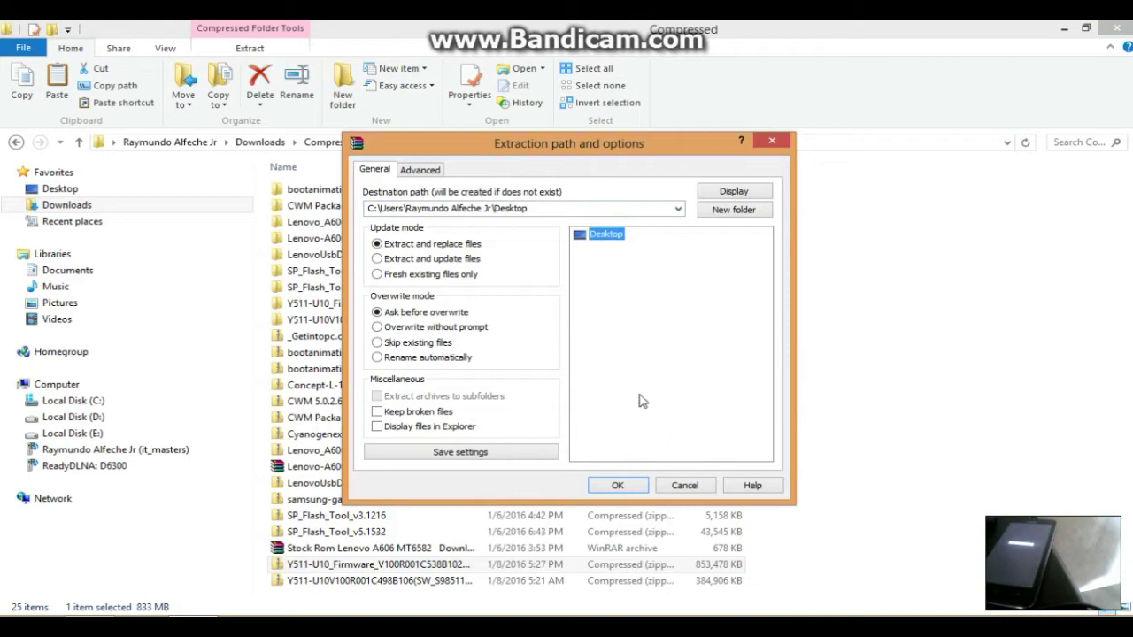
click(617, 487)
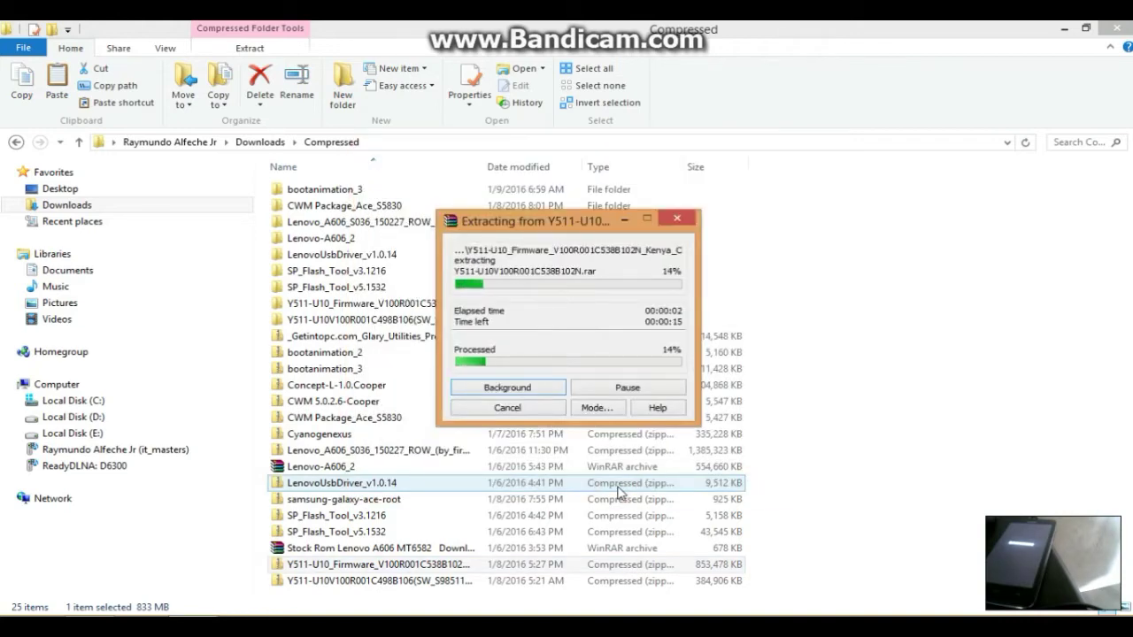
click(845, 613)
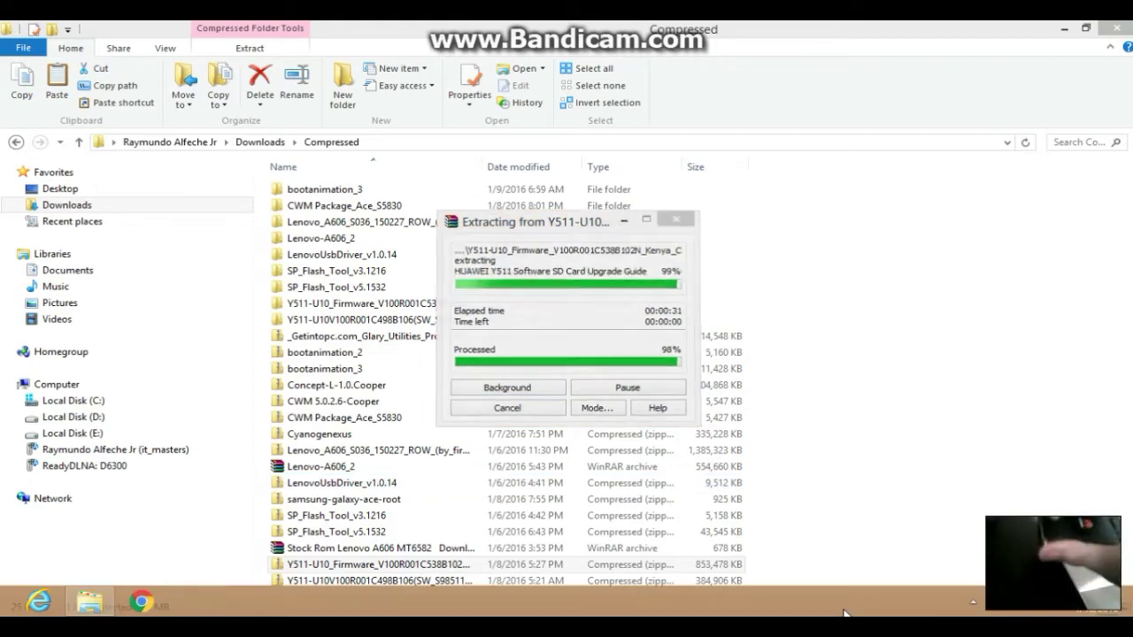
Extract Y511-U10V100R001C538B102N.rar from the desktop into a desktop folder of the same name and close WinRAR
key(super+d)
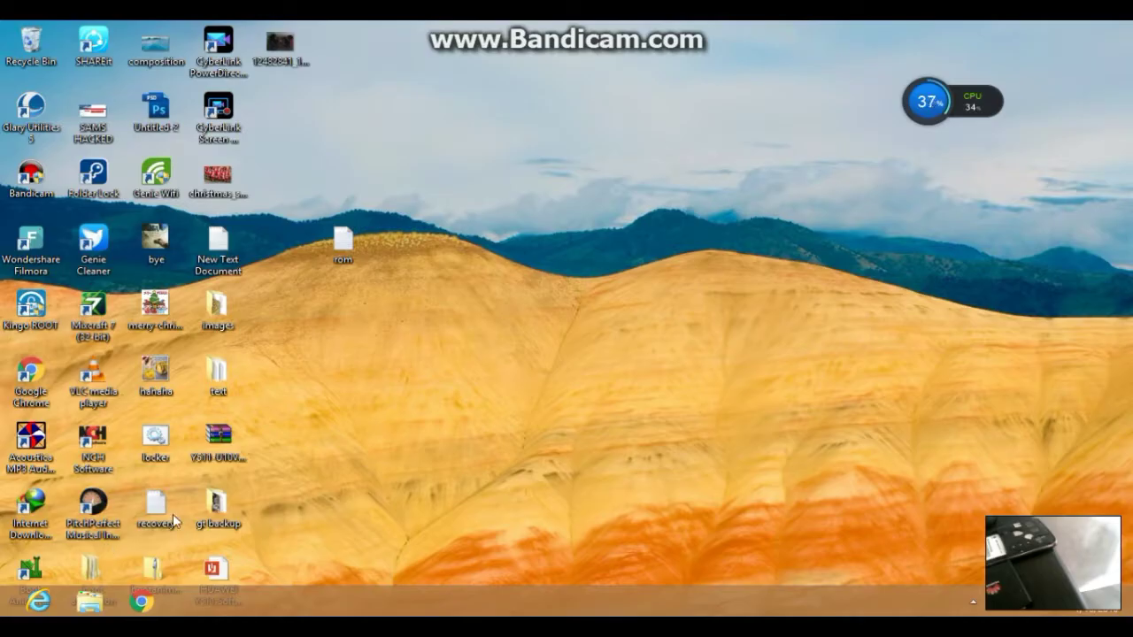
double_click(224, 447)
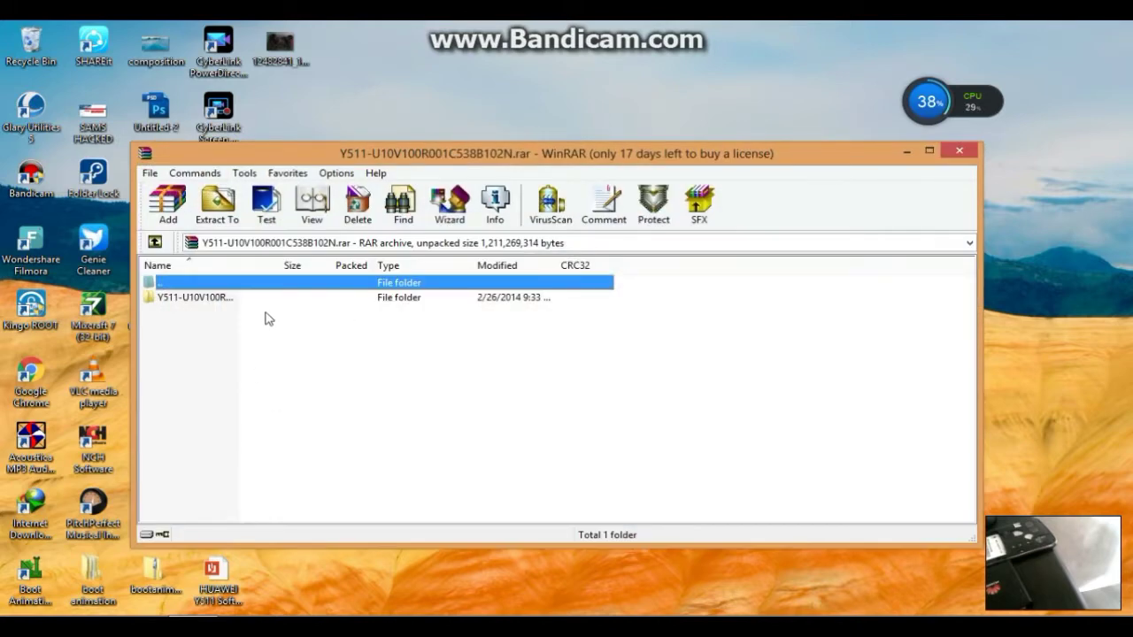
click(217, 213)
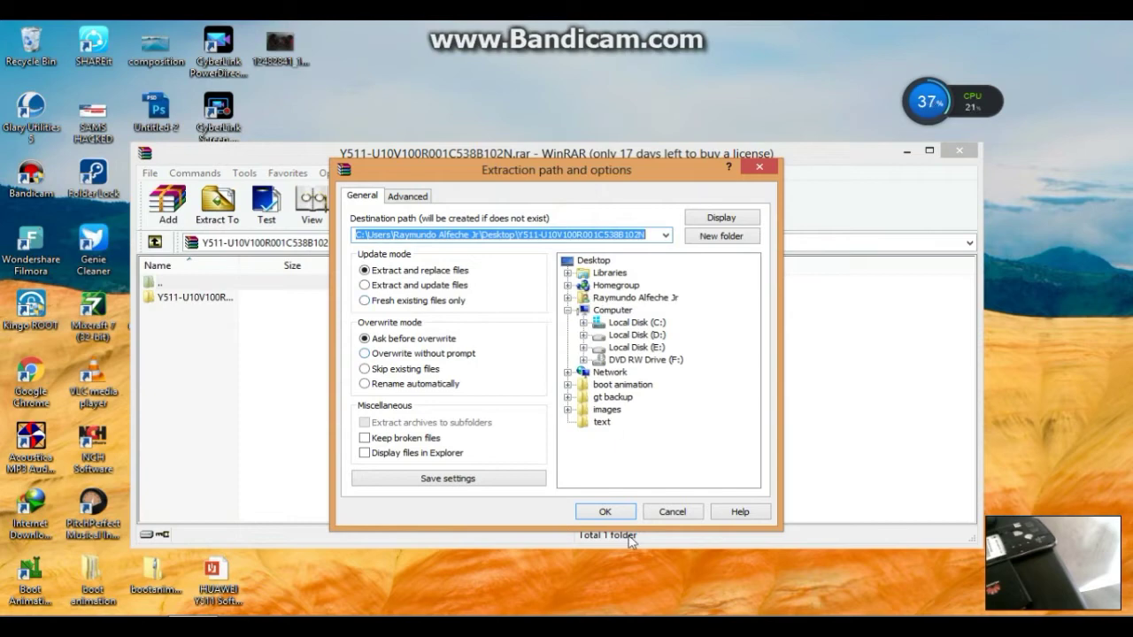
click(605, 512)
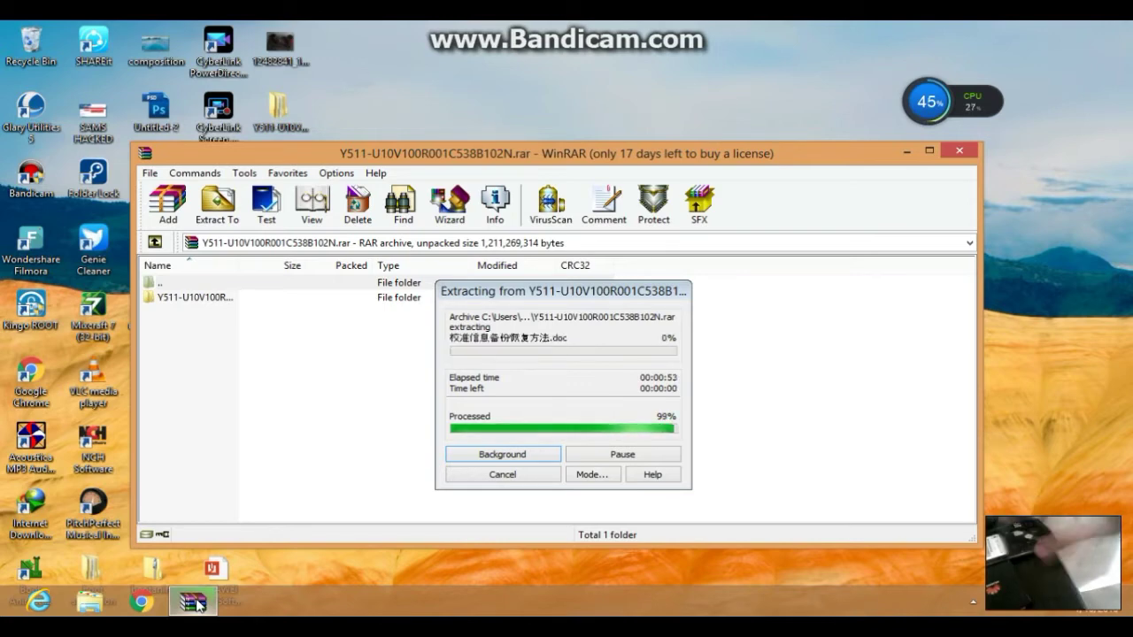
key(Escape)
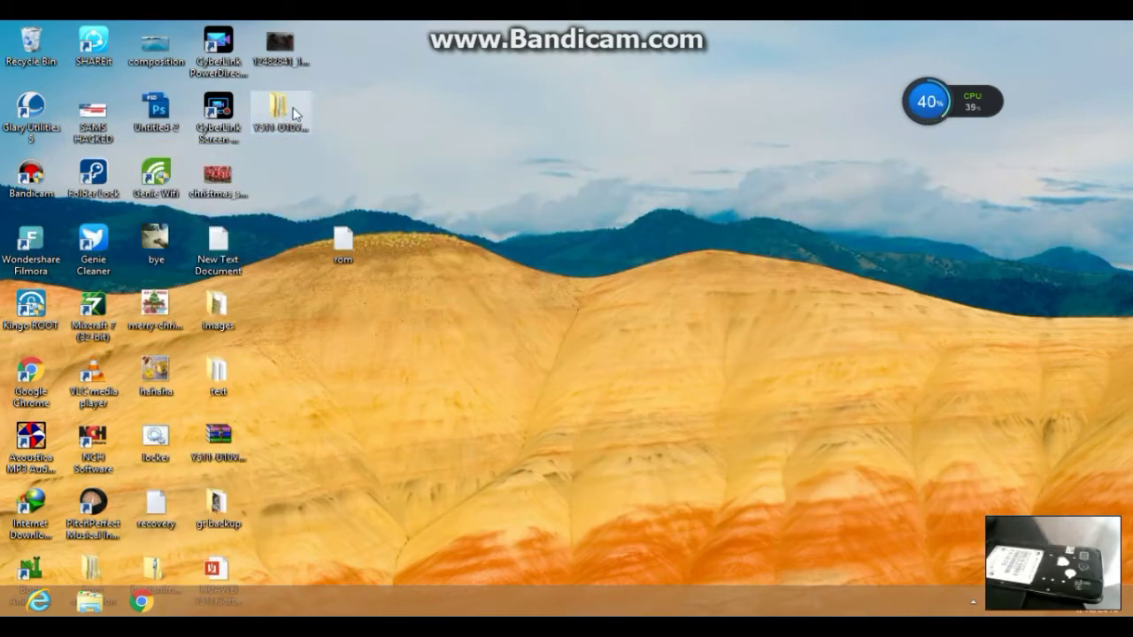
Examine the USB_updateSW folder inside the Software folder of the extracted Y511-U10V100R001C538B102N firmware
double_click(281, 109)
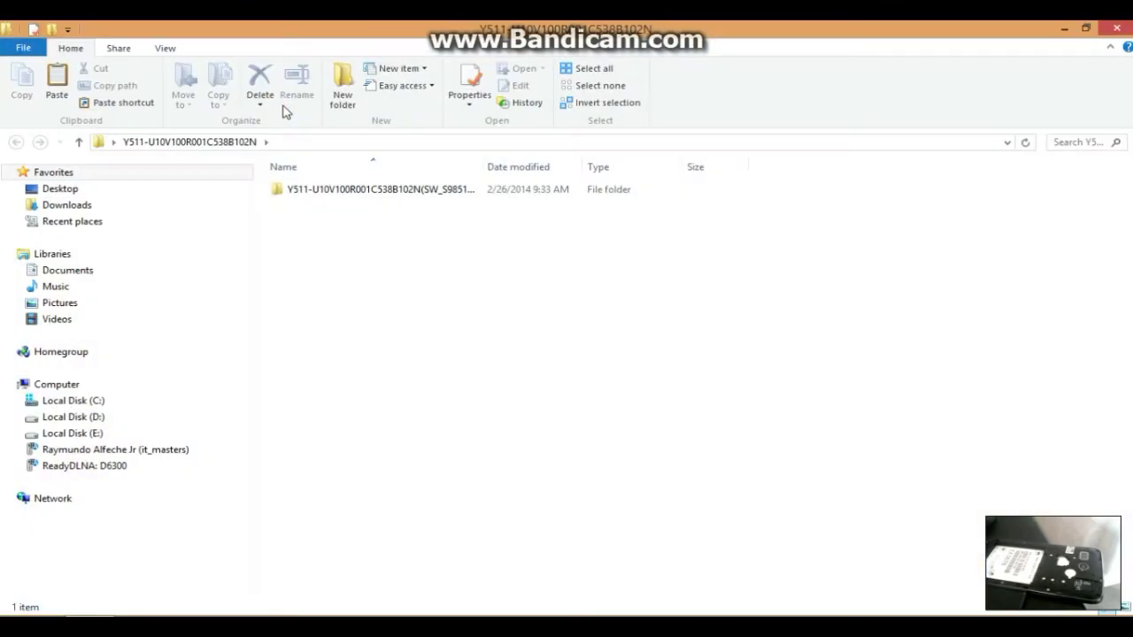
double_click(343, 193)
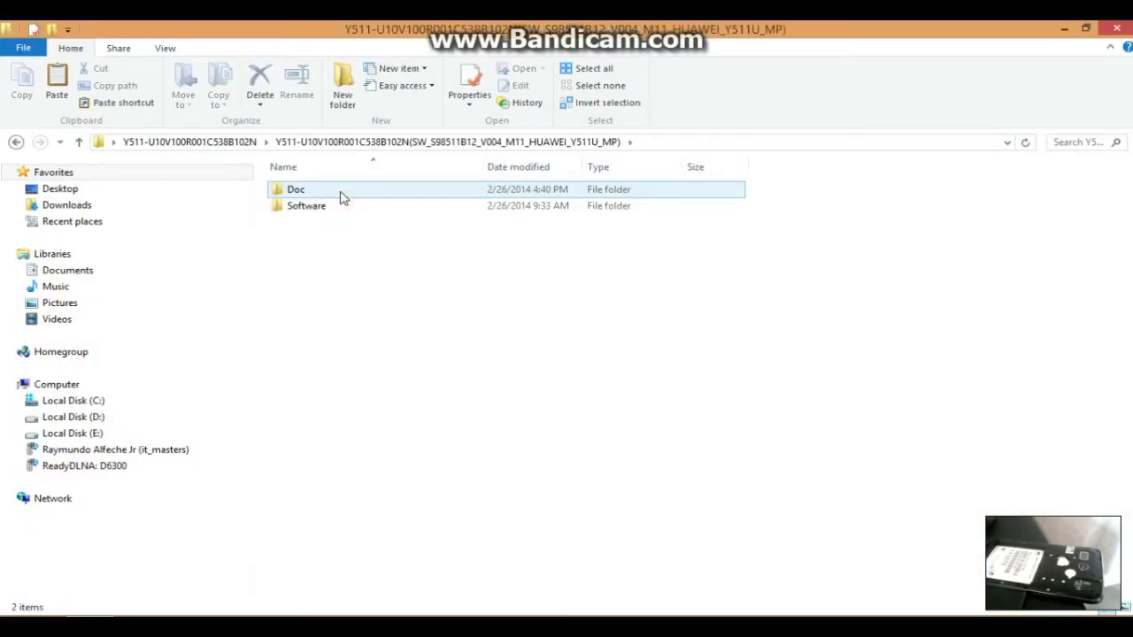
click(334, 209)
double_click(328, 205)
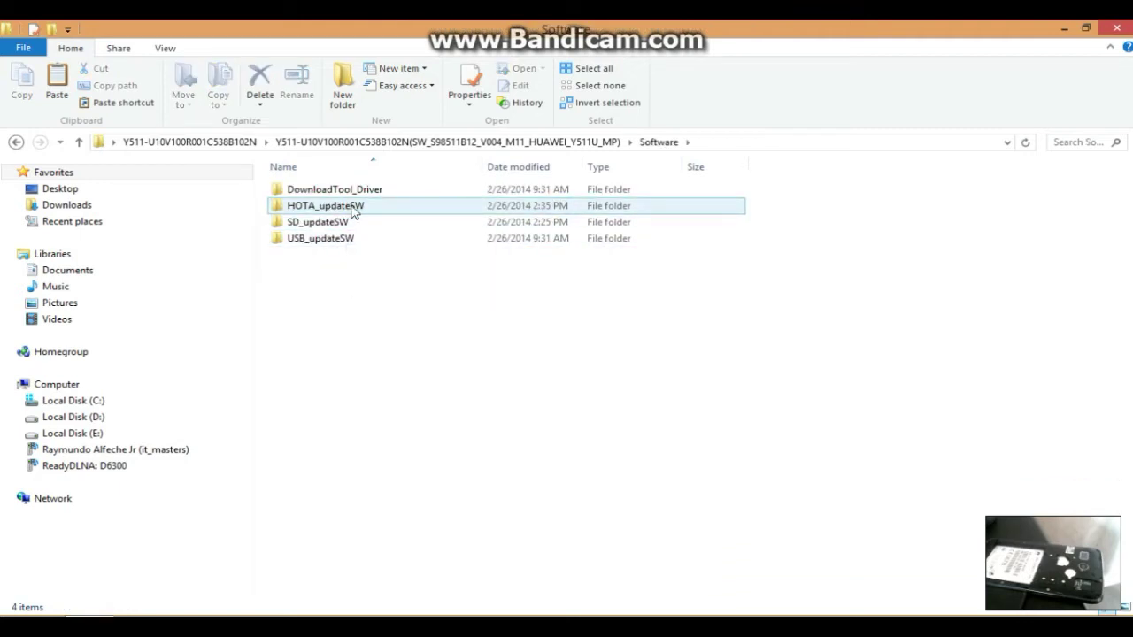
click(337, 239)
double_click(337, 239)
double_click(334, 192)
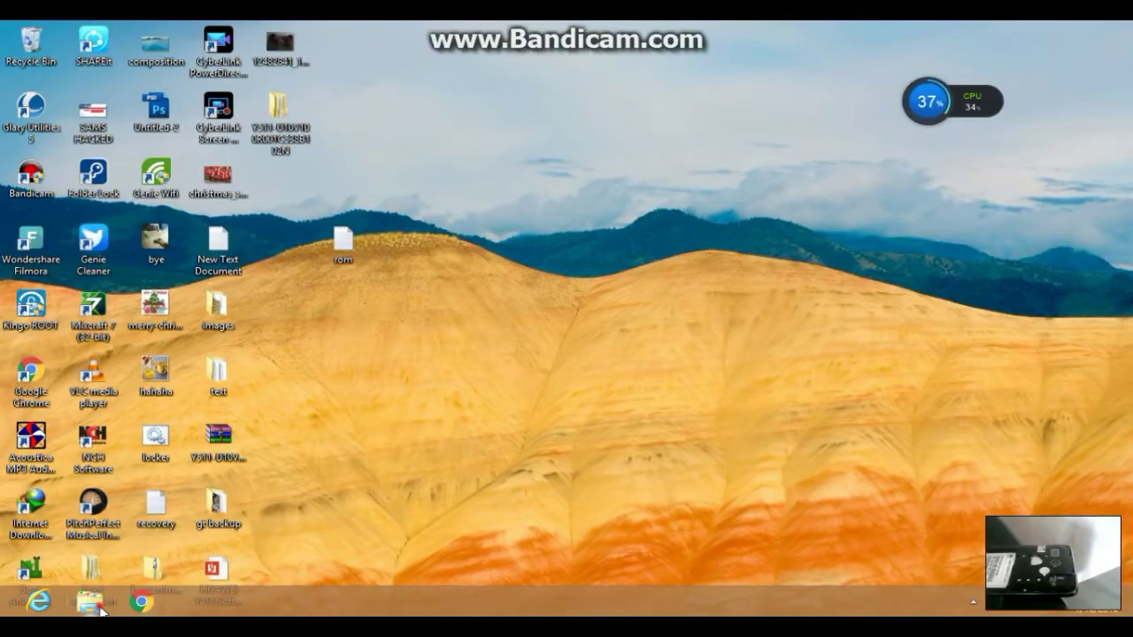
Launch flash_tool from the SP-Flash-Tool-v5.1532.00 folder under SP_Flash_Tool_v5.1532 in the Compressed downloads
click(93, 607)
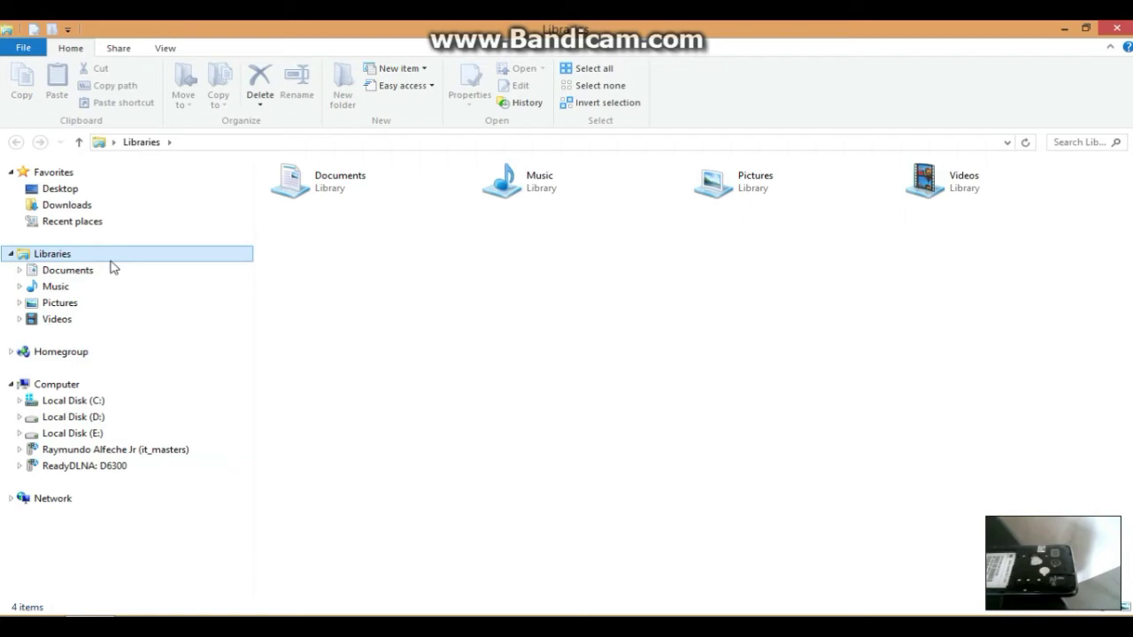
click(78, 207)
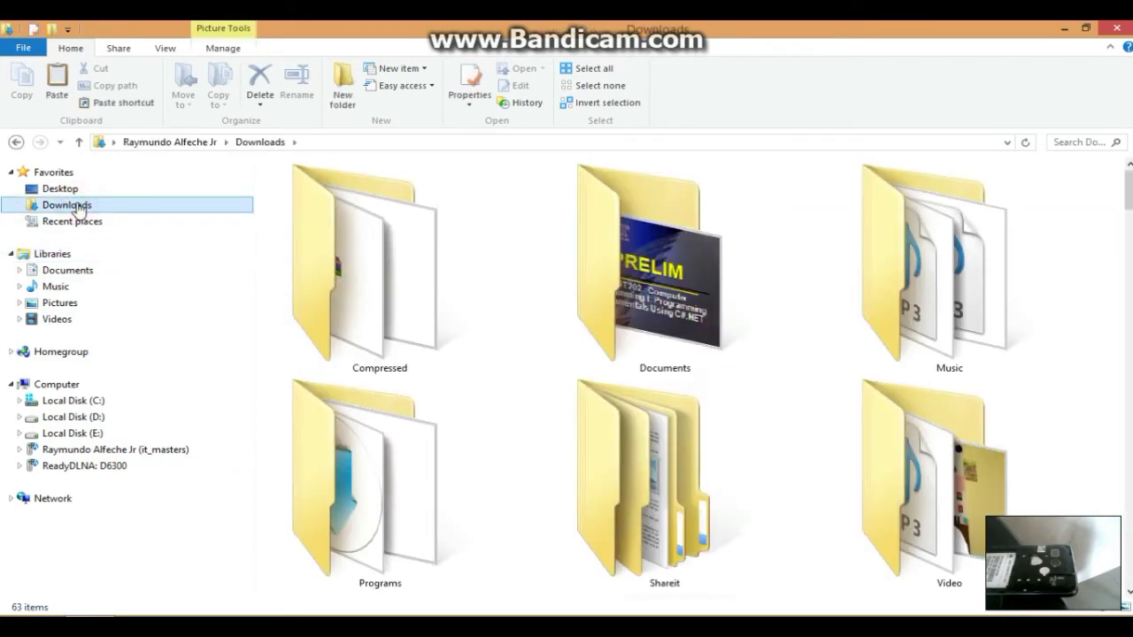
double_click(301, 318)
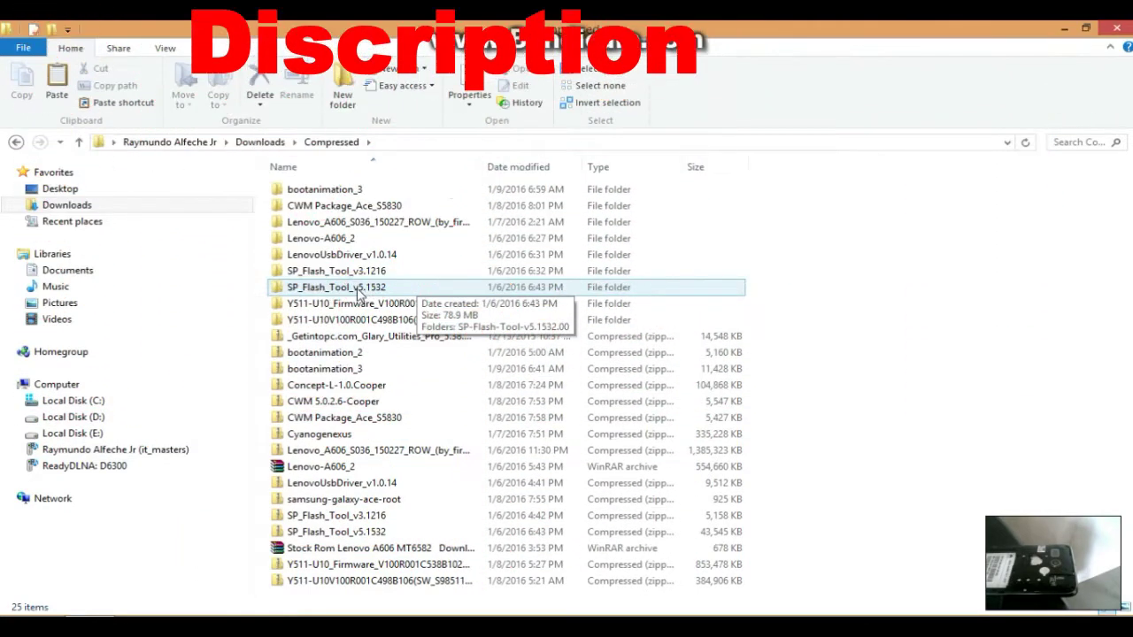
double_click(362, 289)
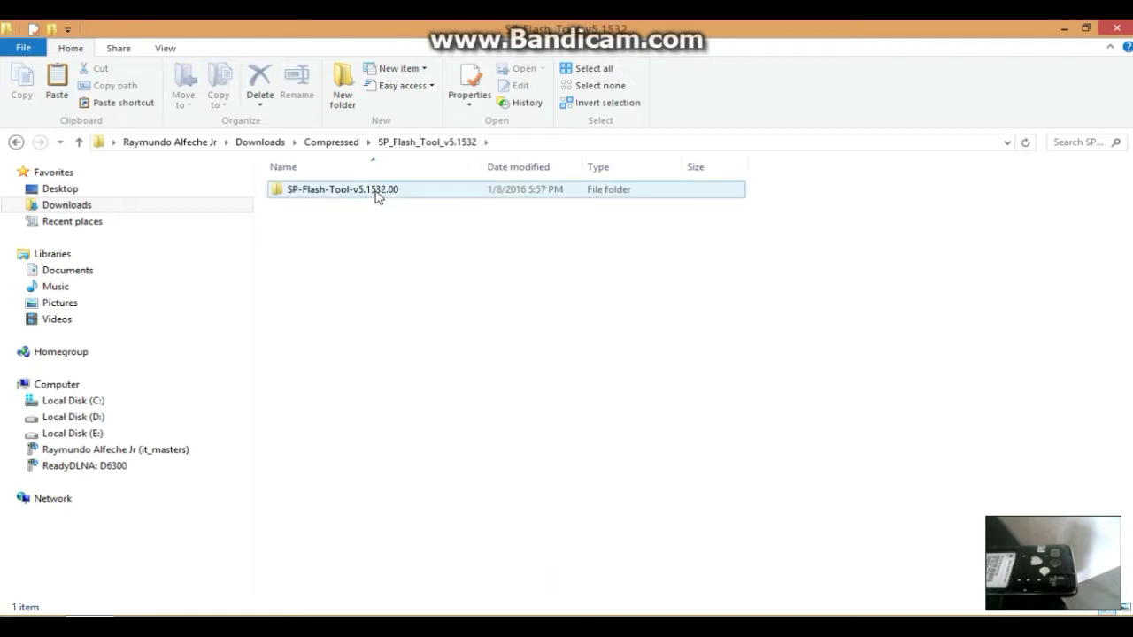
double_click(379, 193)
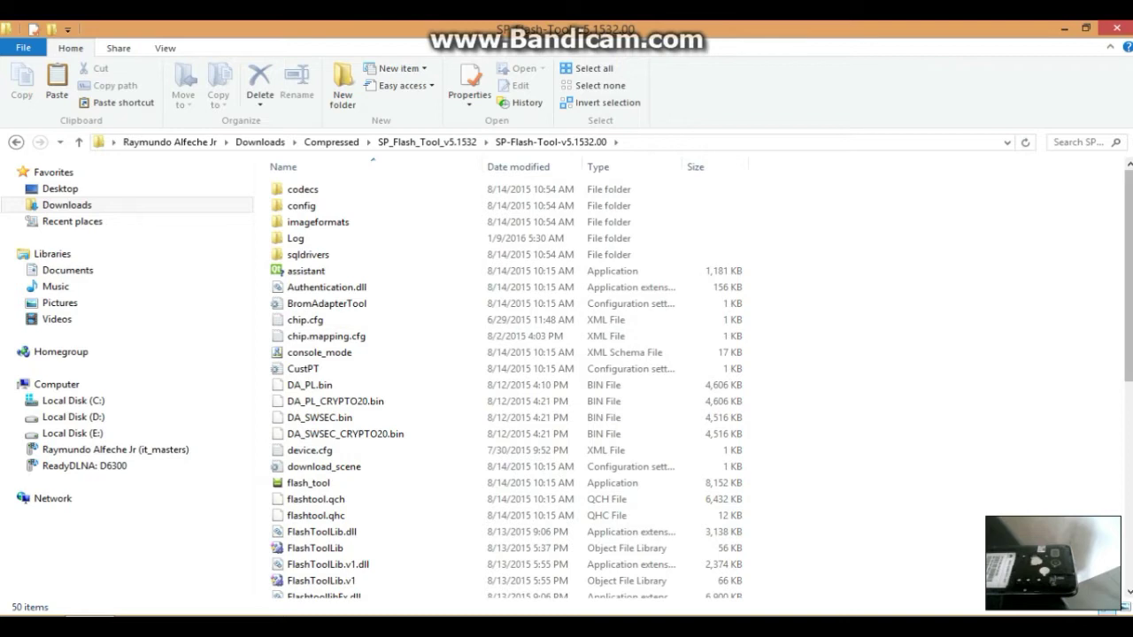
scroll(478, 389, down, 2)
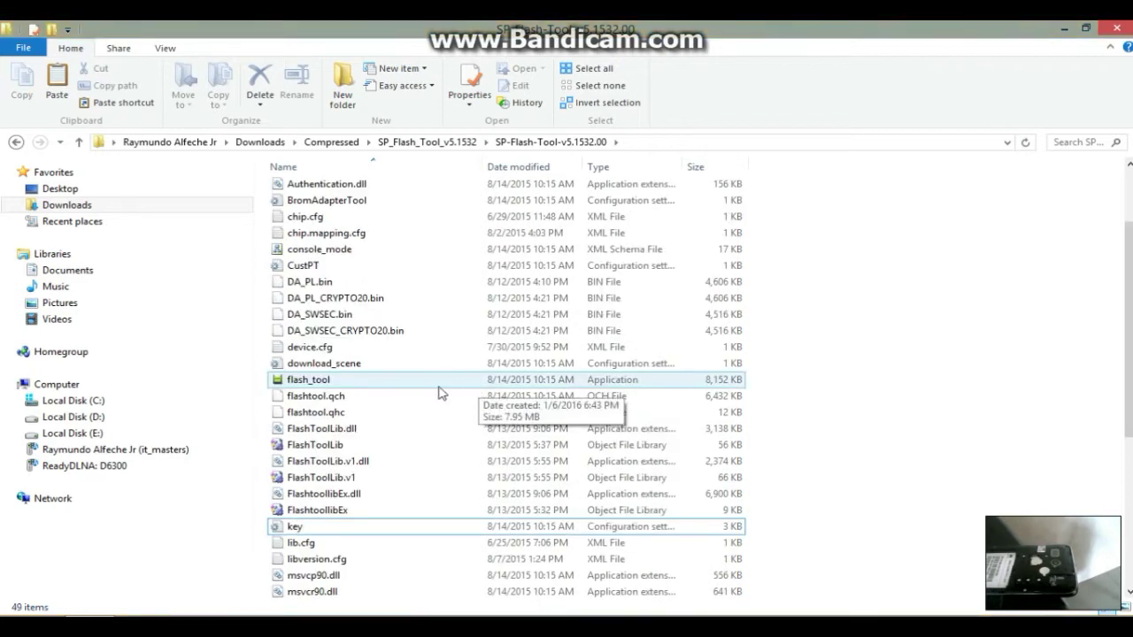
double_click(363, 382)
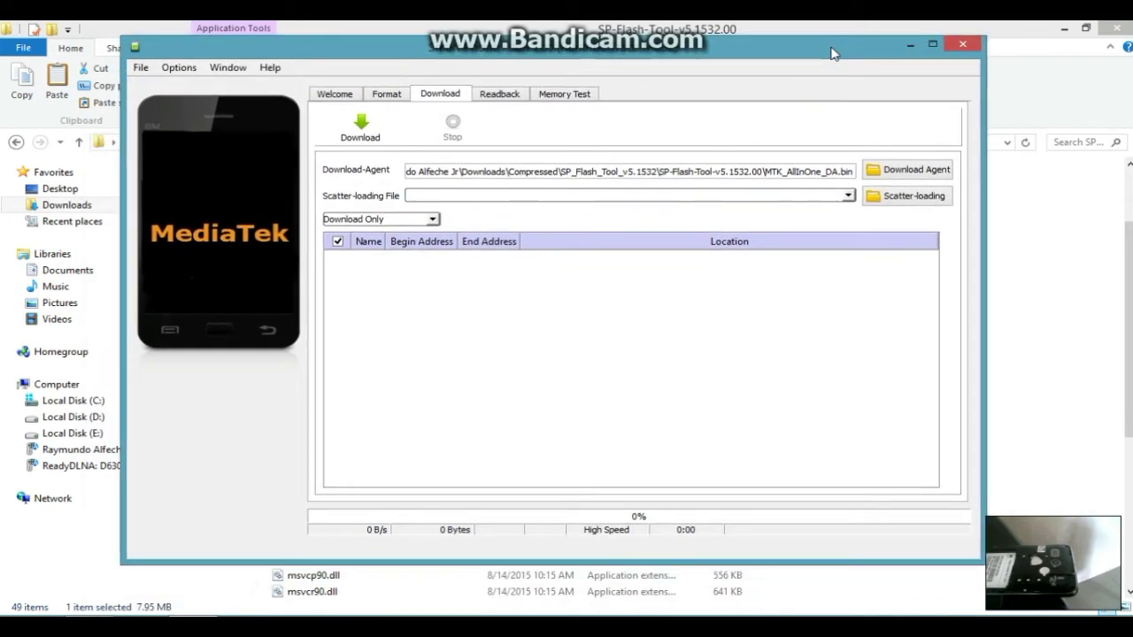
Load MT6572_Android_scatter from USB_updateSW\Software in the desktop Y511-U10V100R001C538B102N firmware folder as the scatter-loading file
click(907, 203)
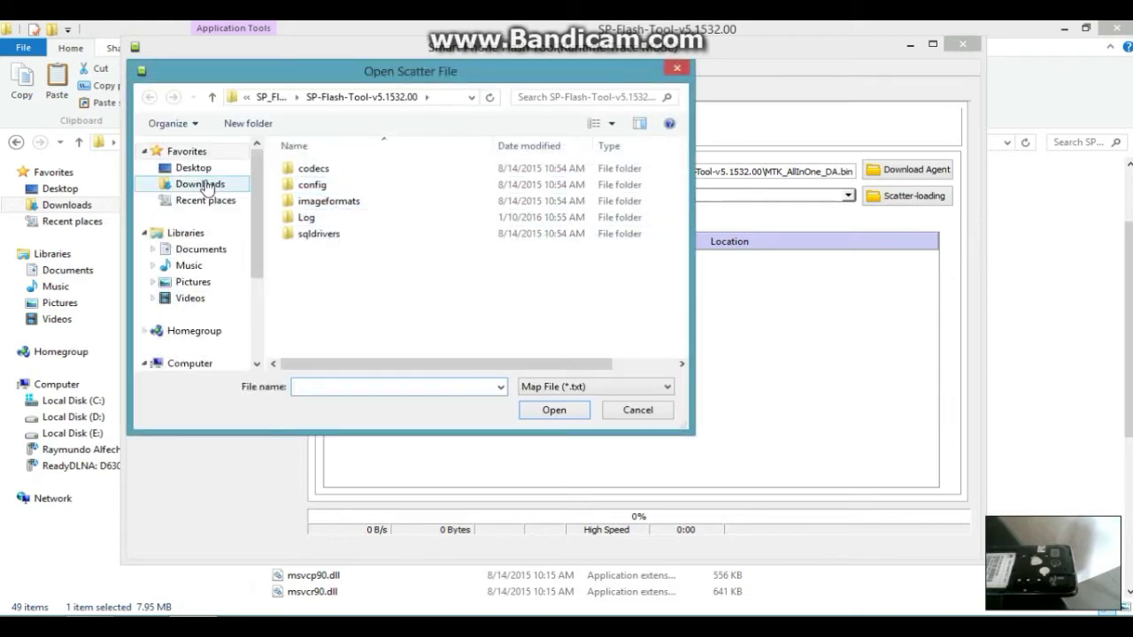
click(194, 167)
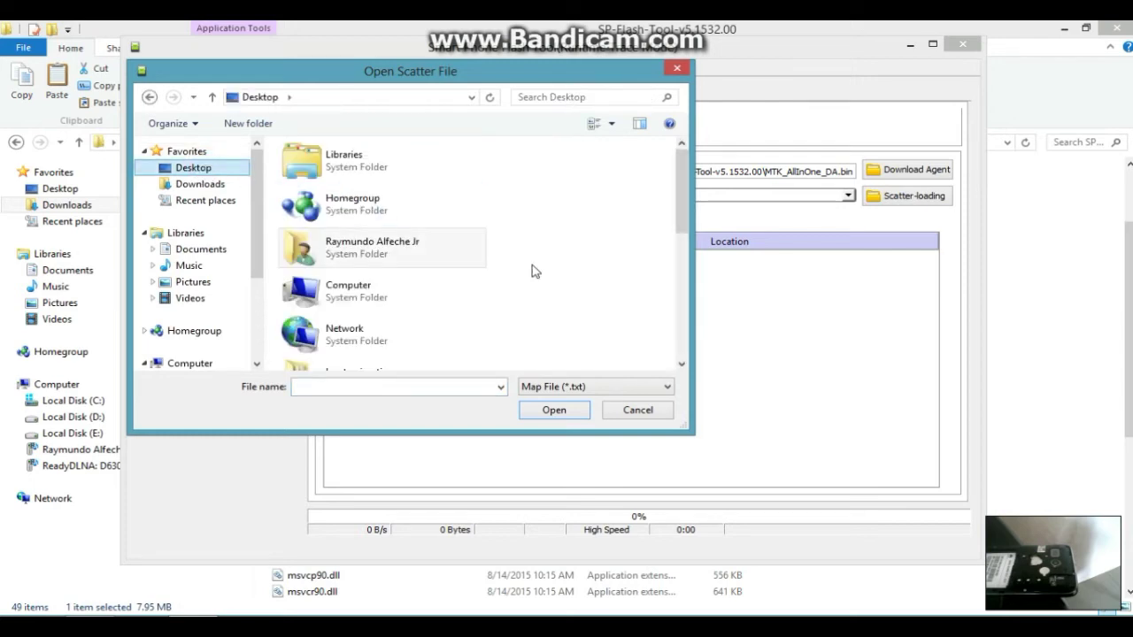
drag(682, 181, 679, 284)
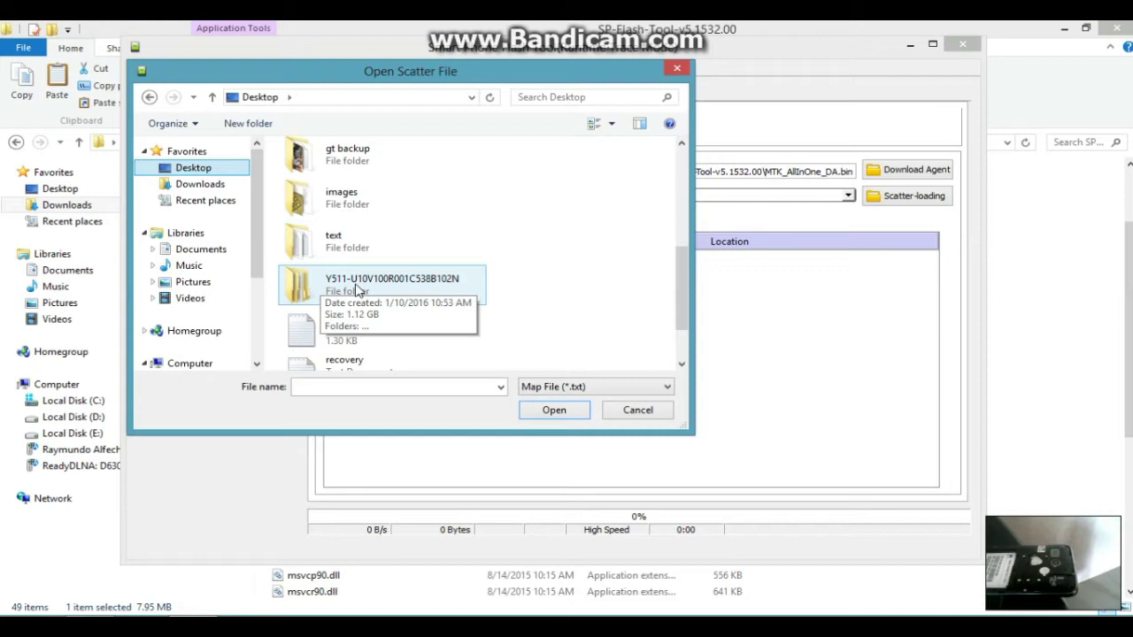
double_click(357, 290)
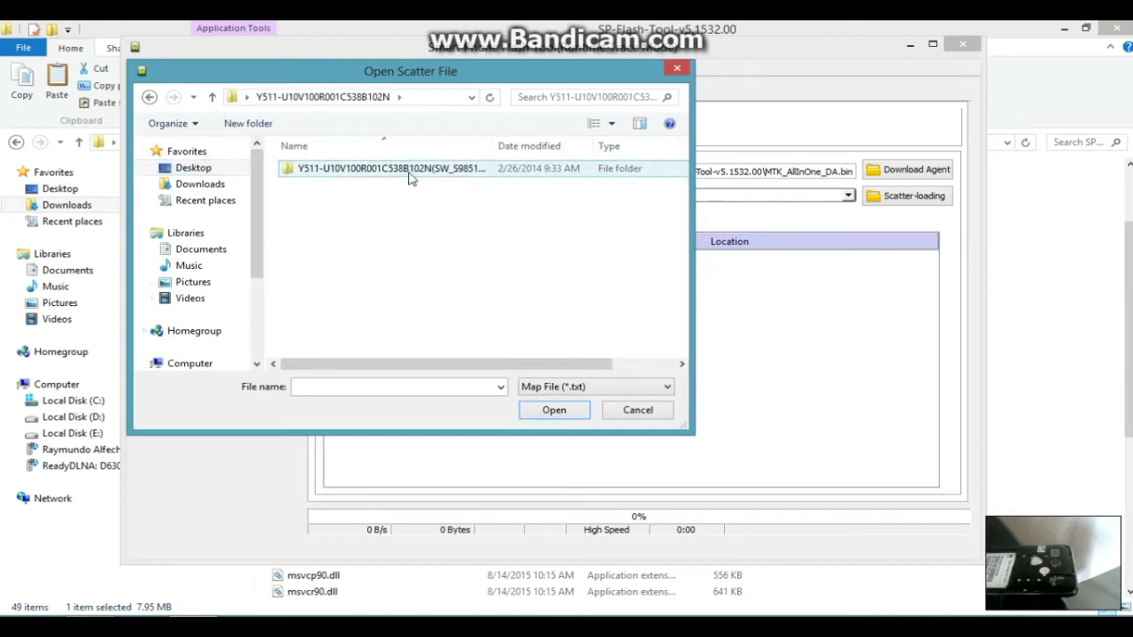
double_click(356, 168)
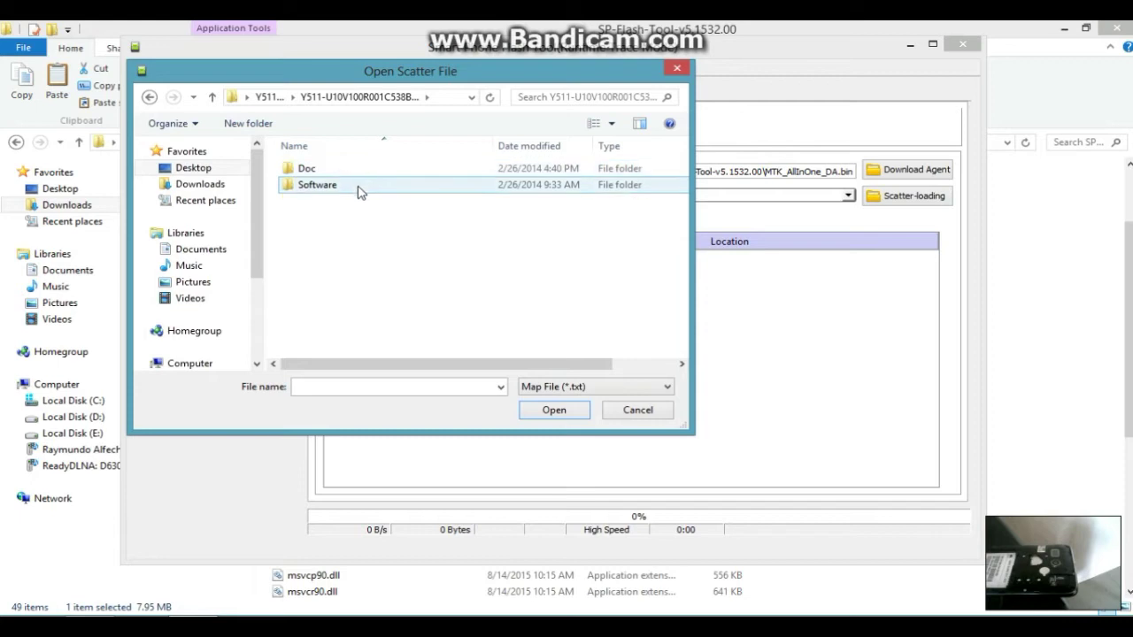
double_click(359, 188)
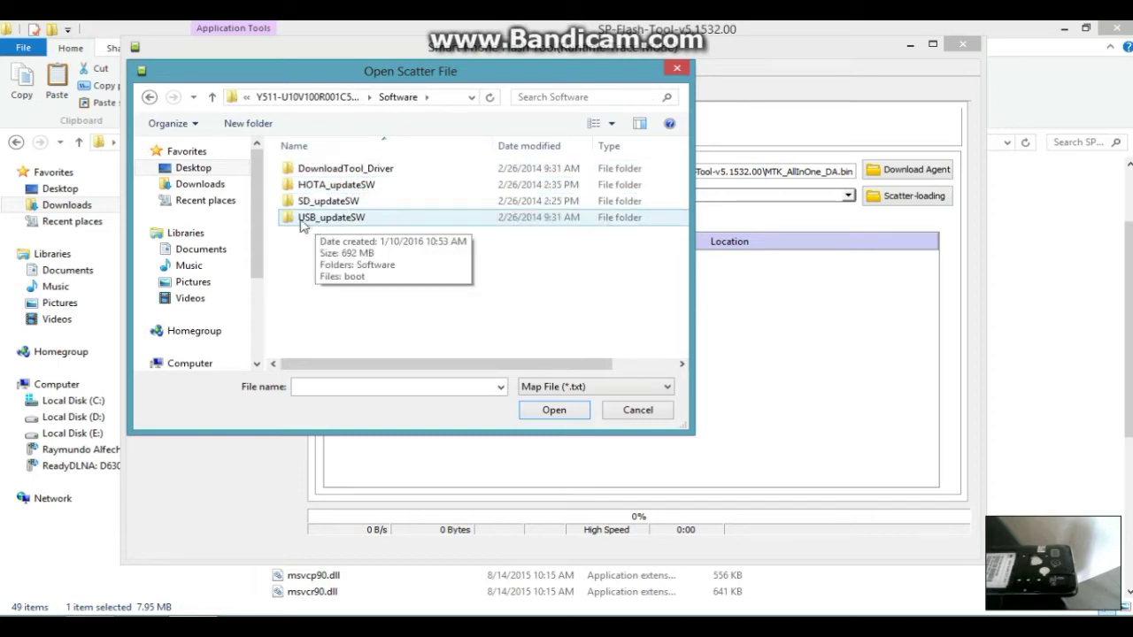
double_click(354, 221)
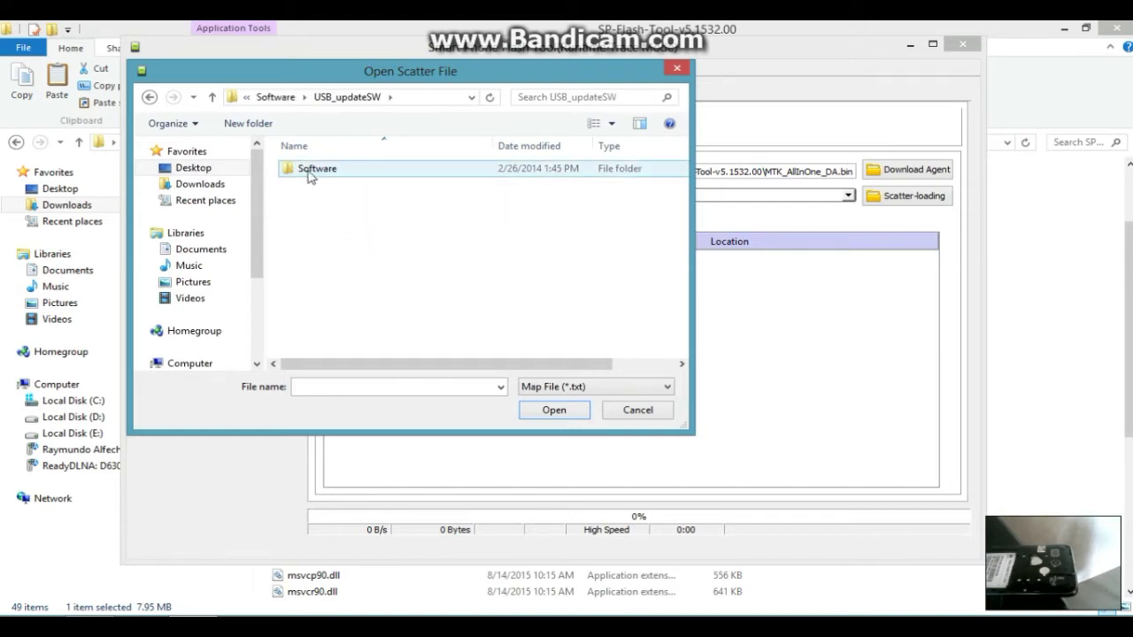
double_click(336, 172)
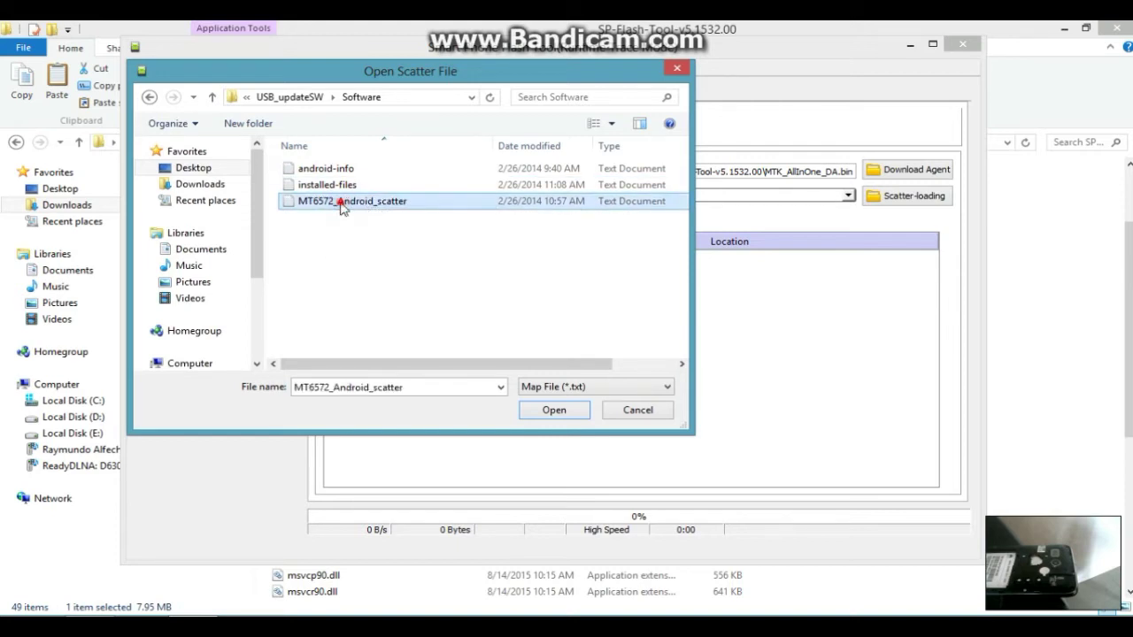
double_click(341, 203)
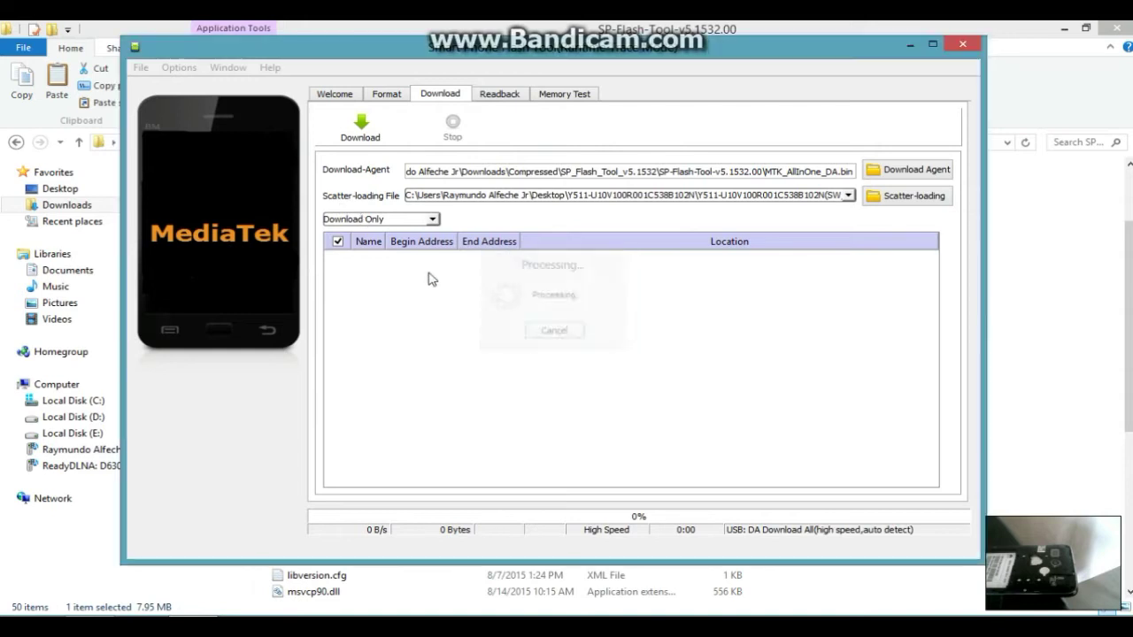
Format the phone's whole flash except the bootloader using Auto Format Flash and dismiss the completion dialog
click(394, 95)
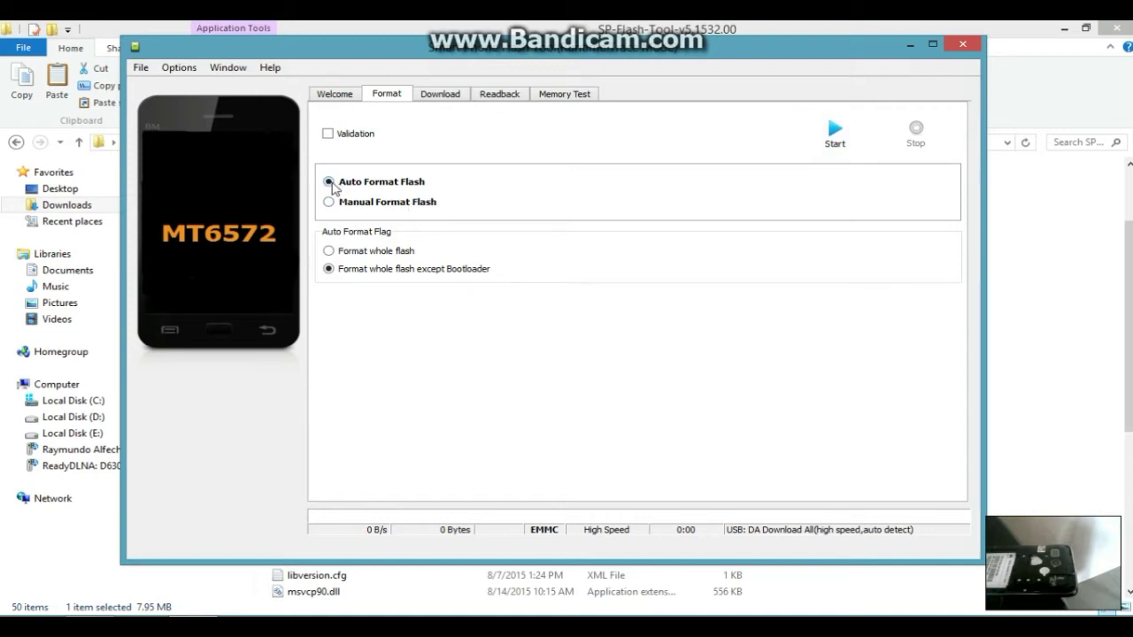
click(329, 270)
click(825, 153)
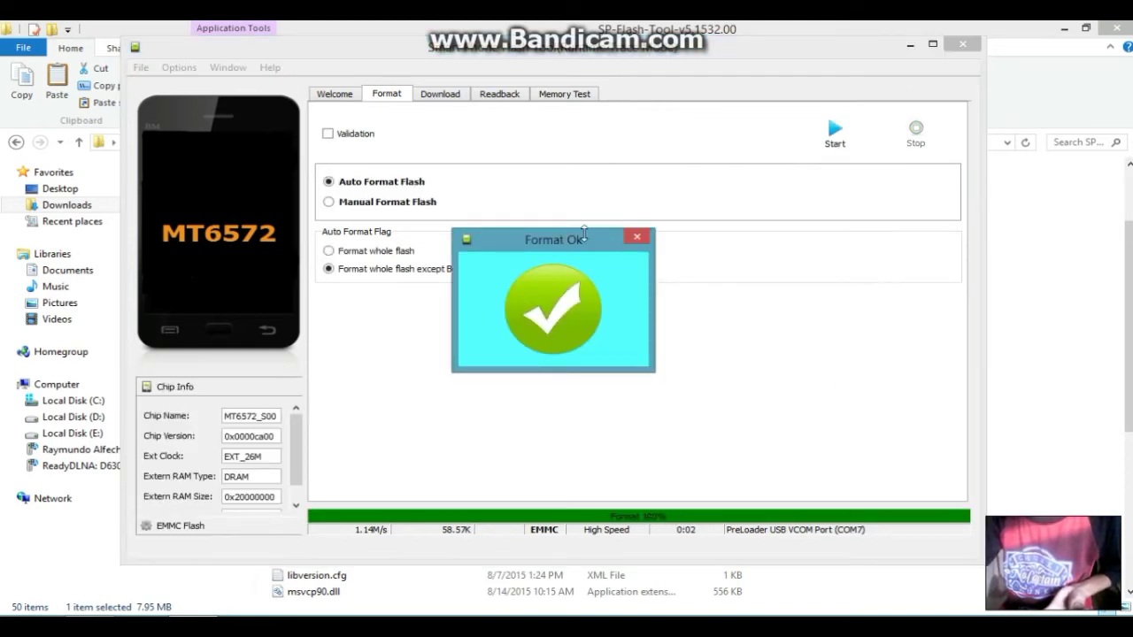
click(639, 241)
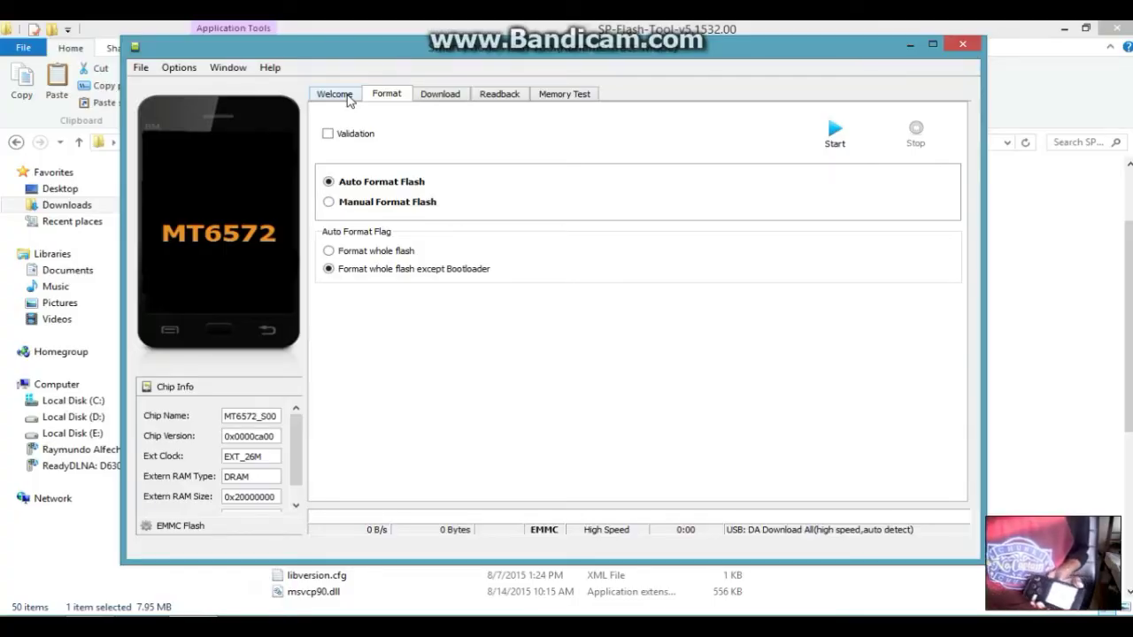
Start flashing all the loaded firmware partitions to the phone in Download Only mode
click(336, 96)
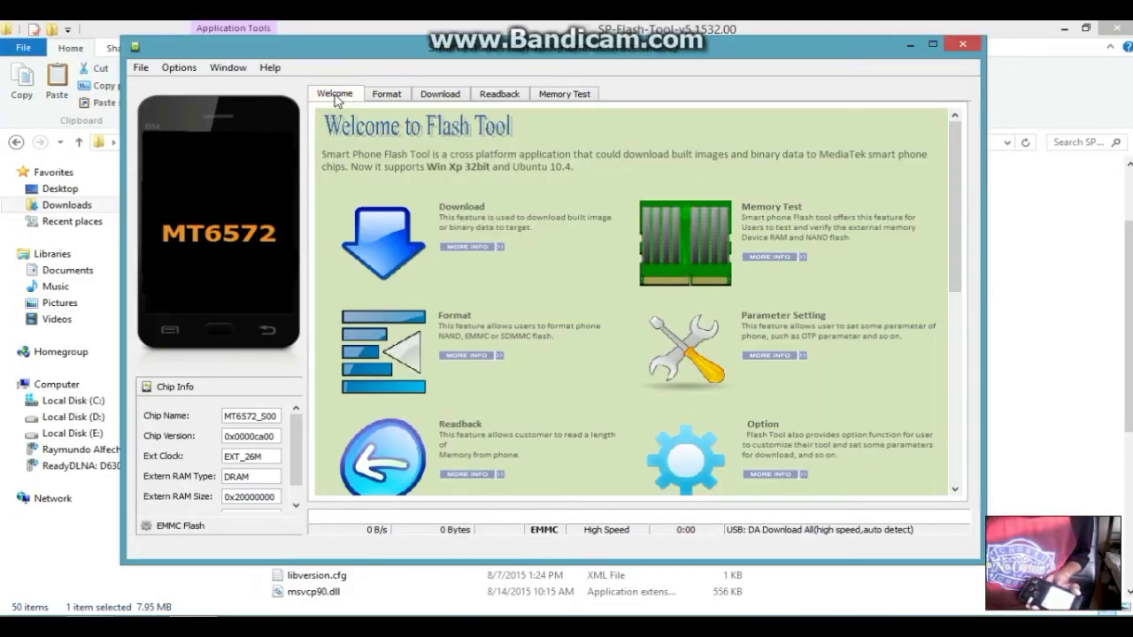
click(439, 99)
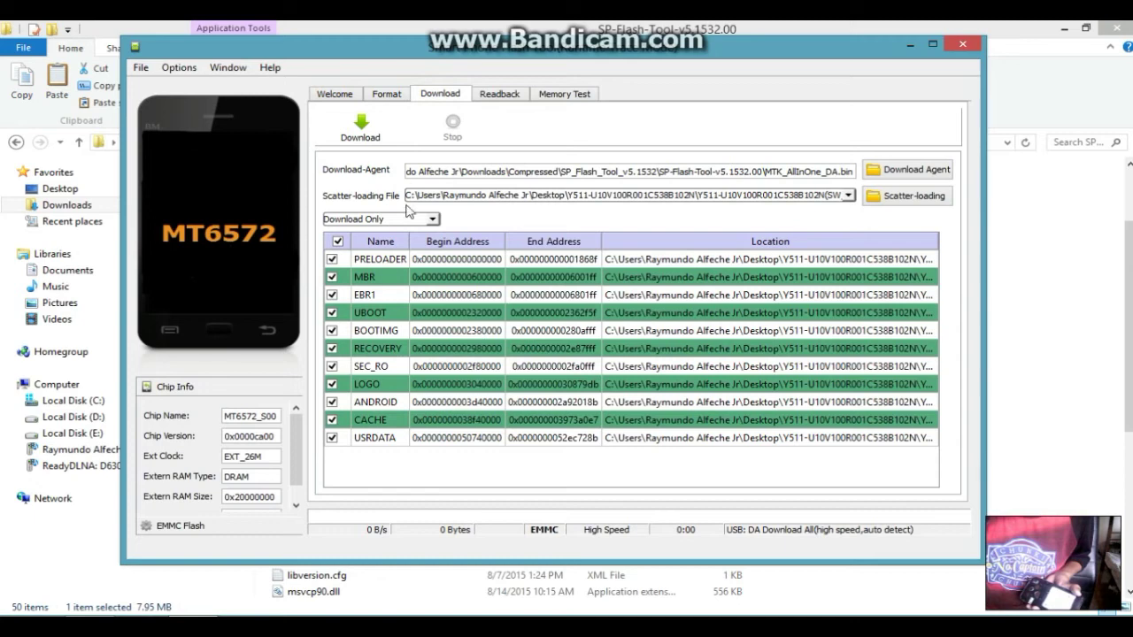
click(432, 219)
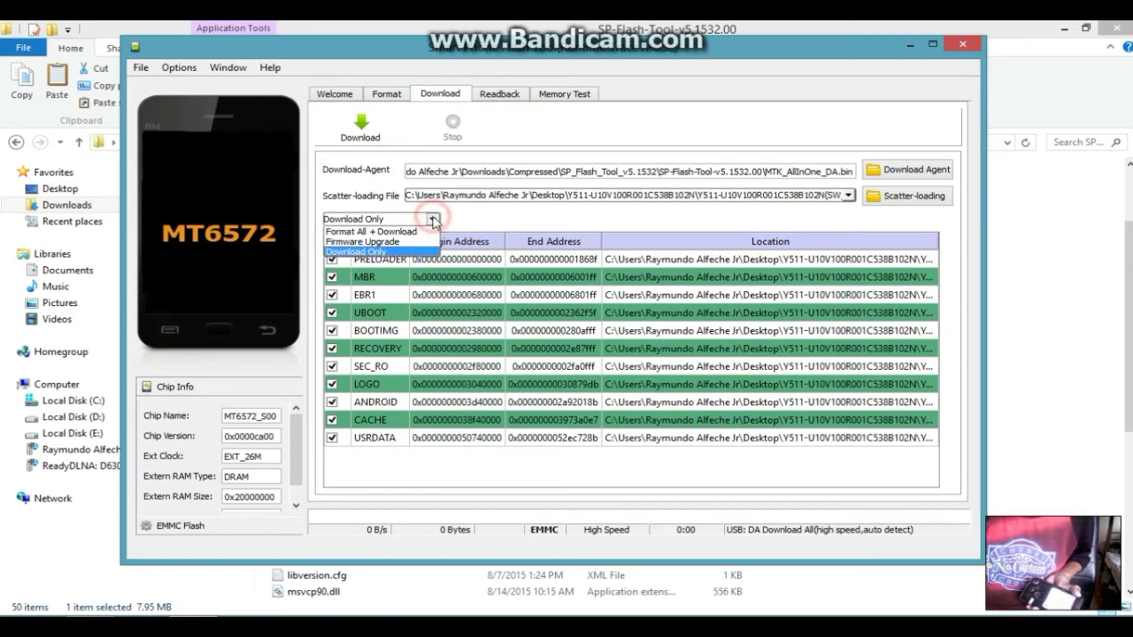
click(370, 252)
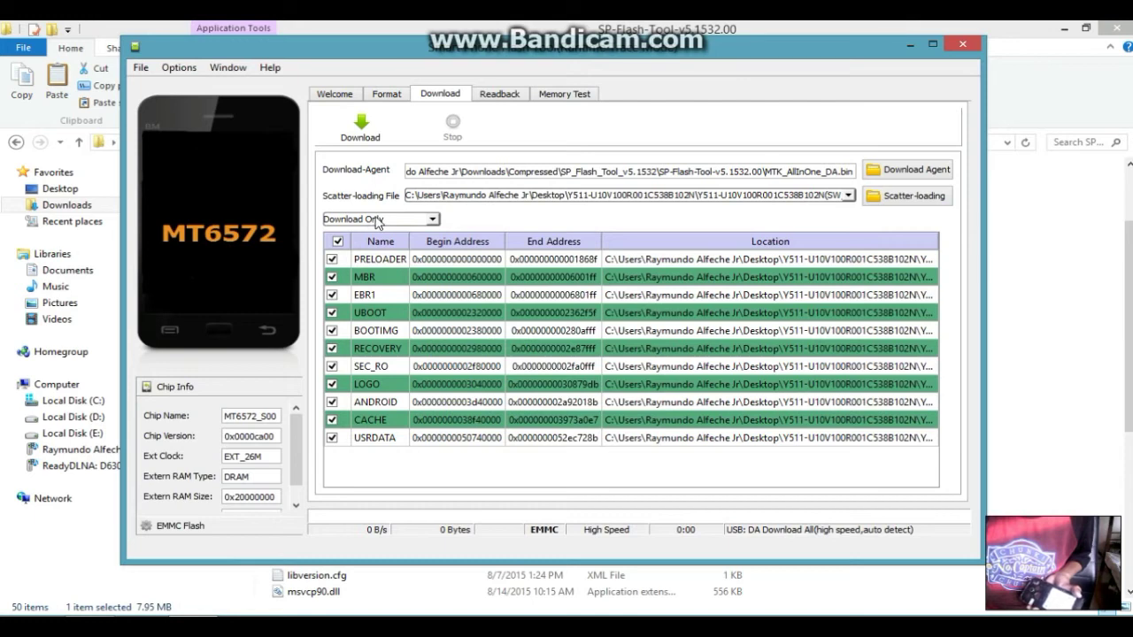
click(370, 126)
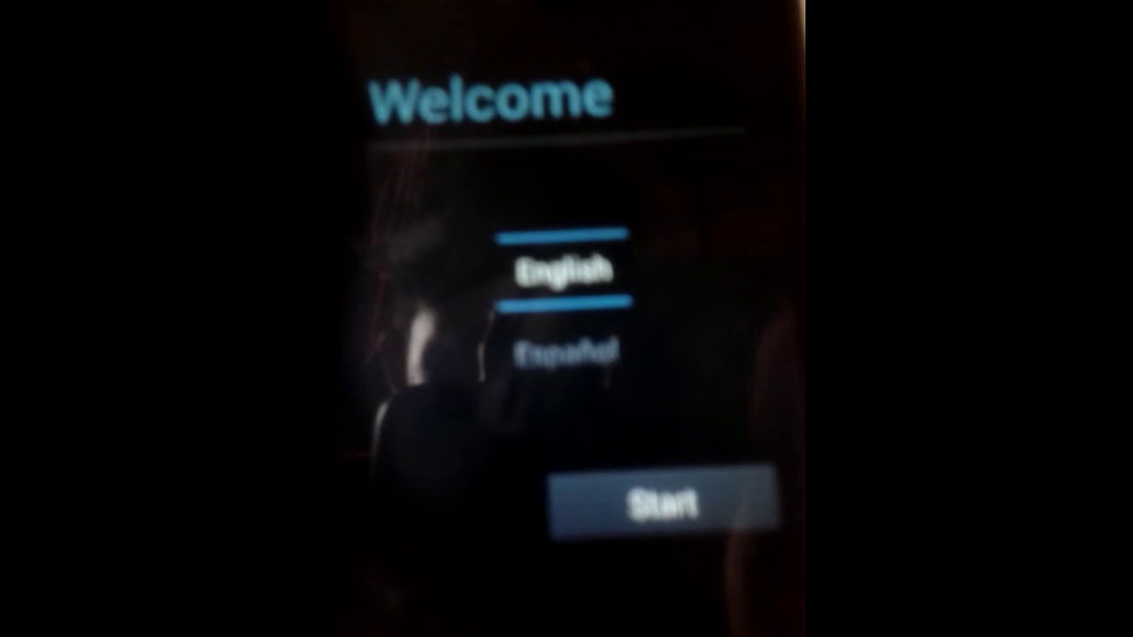
click(655, 493)
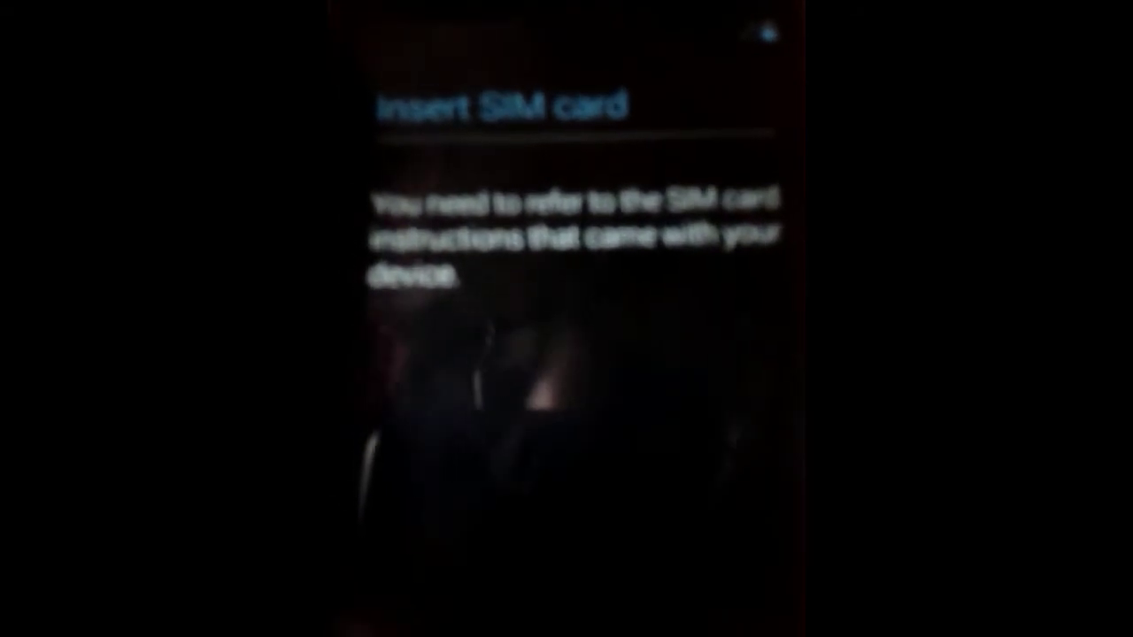
click(735, 566)
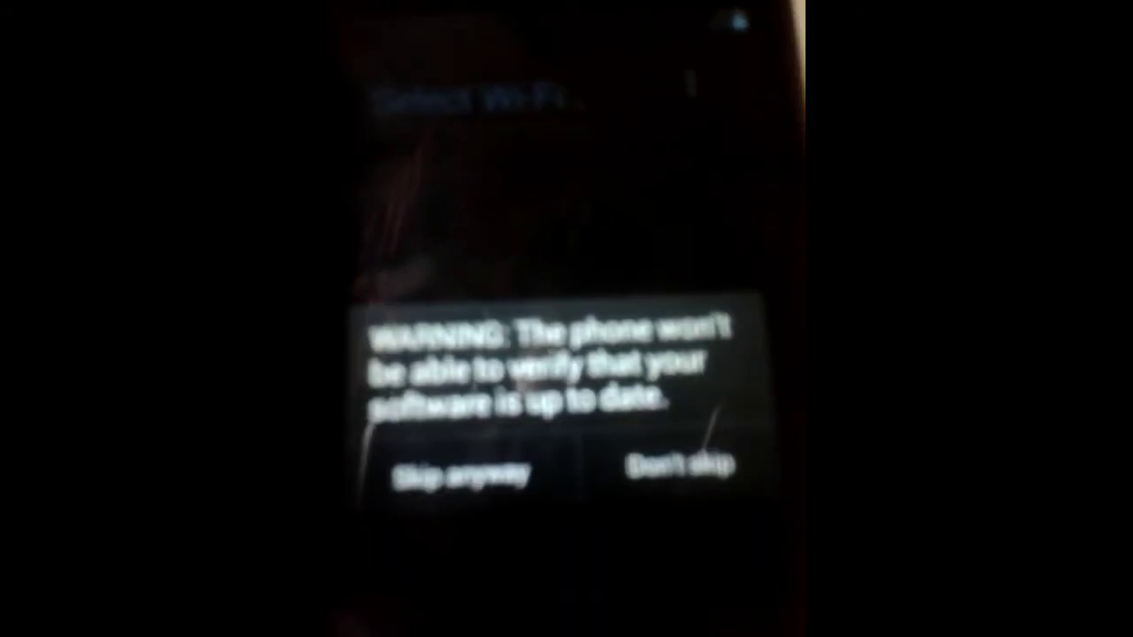